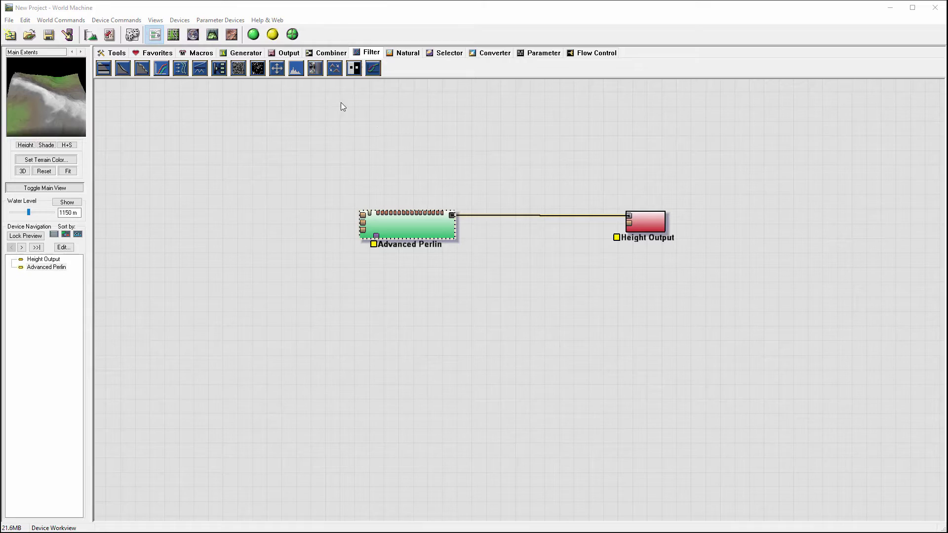
Show the Generator device group in the device toolbar
{"action": "left_click", "coordinate": [248, 55]}
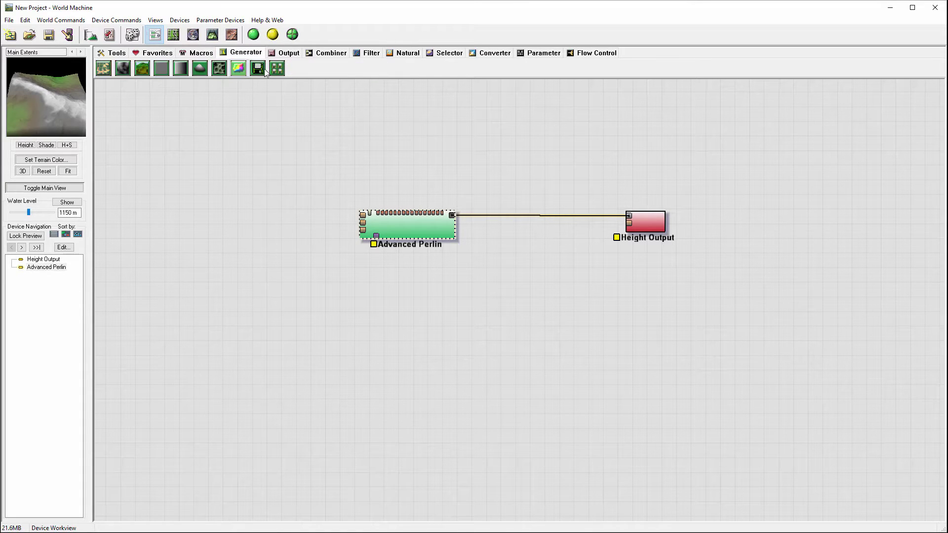
Add a File Input node that loads the testrender.tif heightmap
{"action": "left_click", "coordinate": [258, 68]}
{"action": "left_click", "coordinate": [252, 178]}
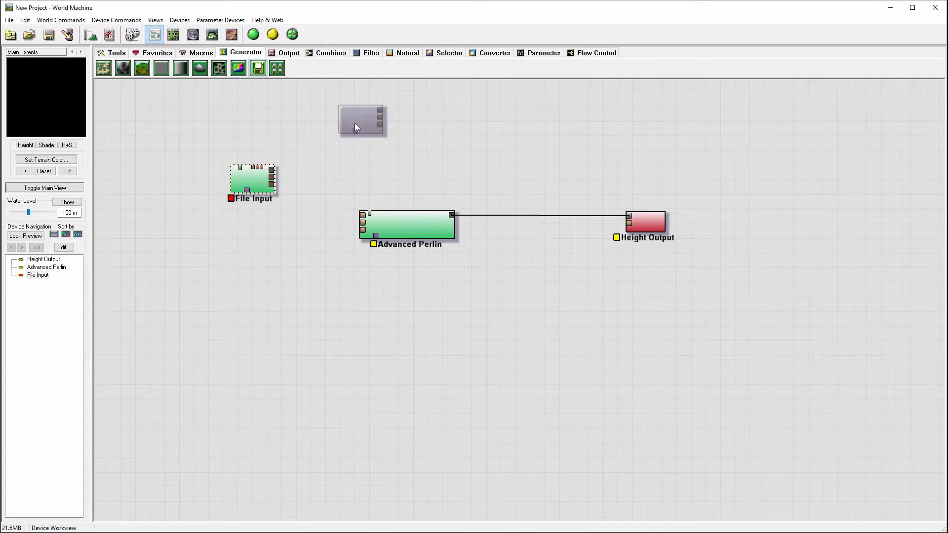
{"action": "double_click", "coordinate": [262, 177]}
{"action": "left_click", "coordinate": [382, 226]}
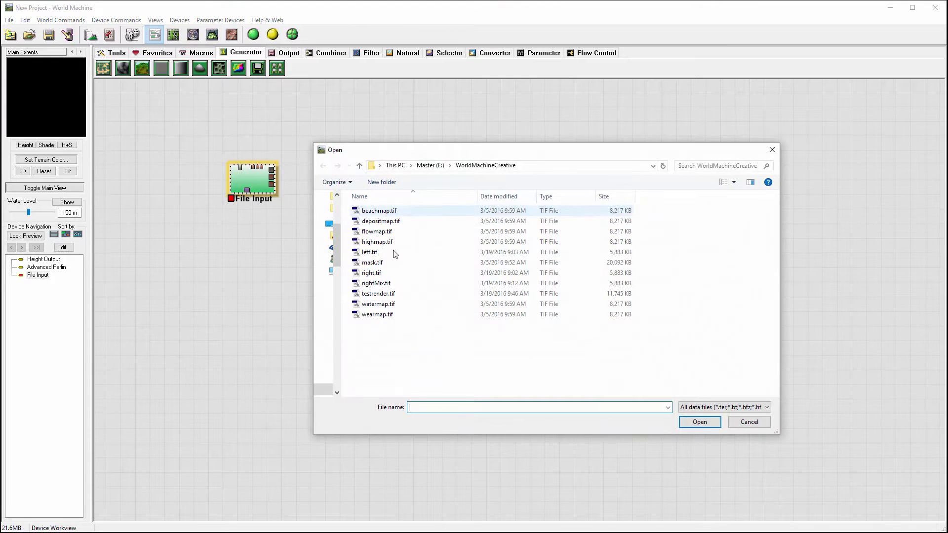
{"action": "left_click", "coordinate": [393, 296]}
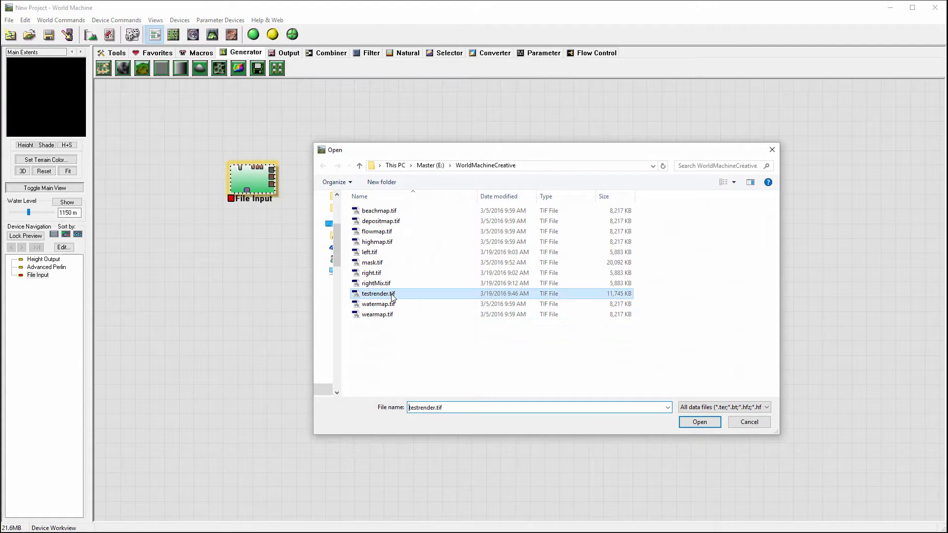
{"action": "left_click", "coordinate": [700, 423]}
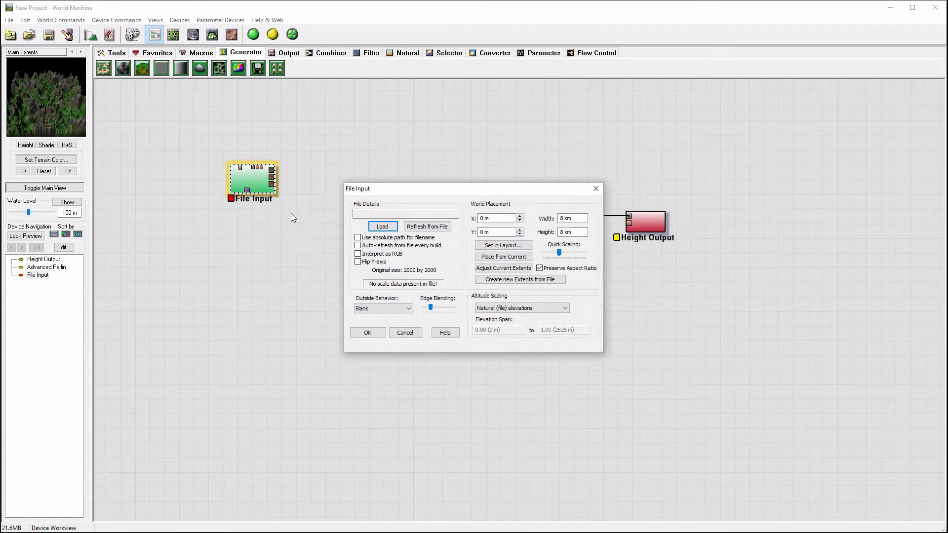
{"action": "left_click", "coordinate": [369, 332]}
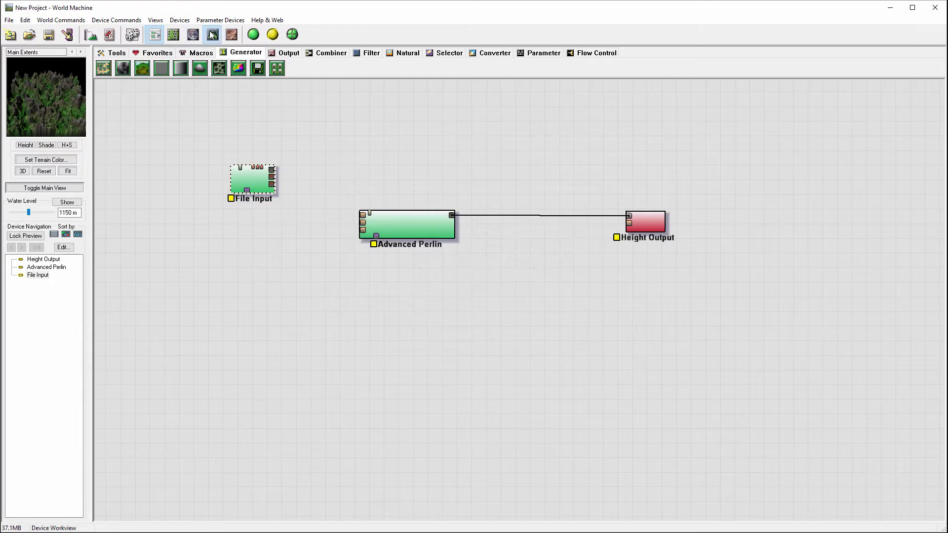
Inspect the imported spiky heightmap from several angles in 3D View
{"action": "left_click", "coordinate": [212, 34]}
{"action": "mouse_move", "coordinate": [465, 296]}
{"action": "left_mouse_down"}
{"action": "mouse_move", "coordinate": [579, 238]}
{"action": "mouse_move", "coordinate": [534, 344]}
{"action": "left_mouse_up"}
{"action": "left_click_drag", "start_coordinate": [602, 350], "coordinate": [504, 362]}
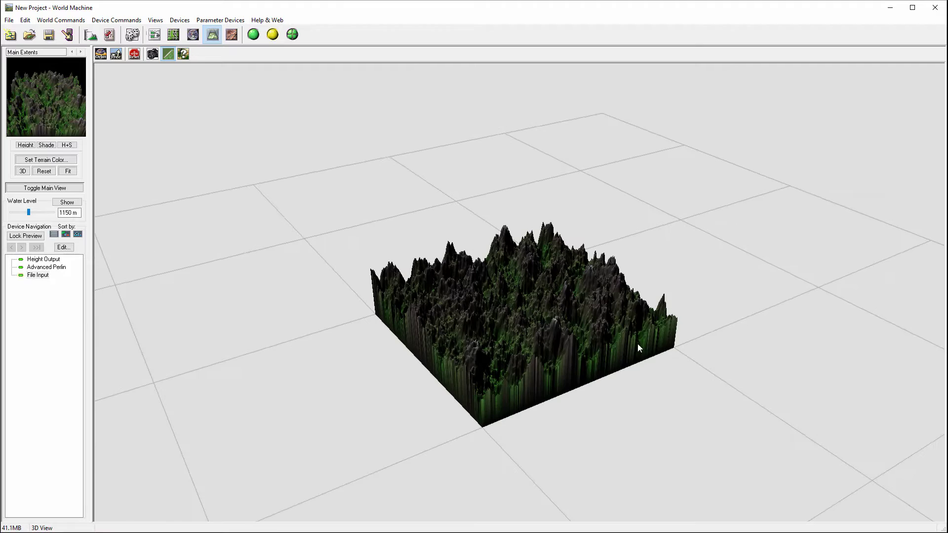
{"action": "left_click_drag", "start_coordinate": [637, 344], "coordinate": [578, 328]}
Drag the Main Extents corners outward in Layout View's render extents mode
{"action": "left_click", "coordinate": [155, 34]}
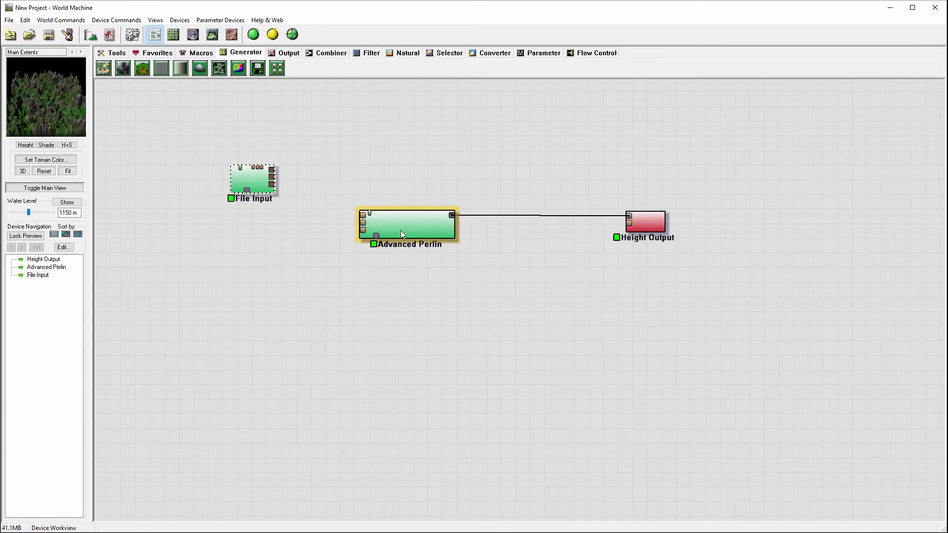
{"action": "left_click", "coordinate": [175, 35]}
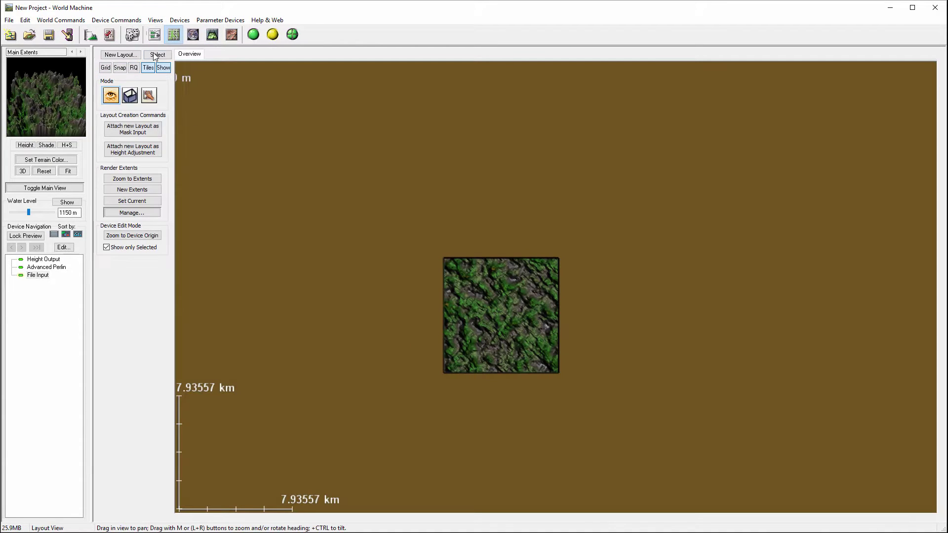
{"action": "left_click", "coordinate": [130, 95]}
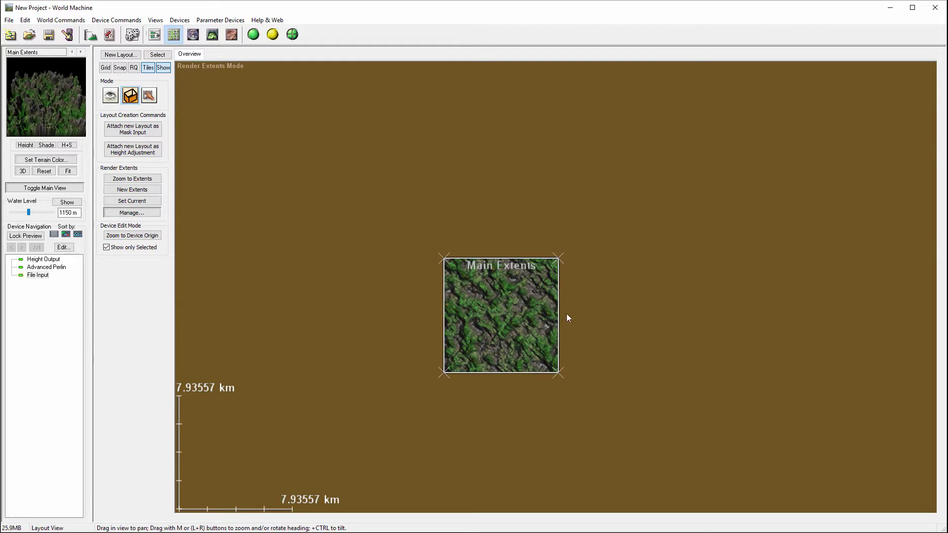
{"action": "mouse_move", "coordinate": [443, 258]}
{"action": "left_mouse_down"}
{"action": "mouse_move", "coordinate": [379, 227]}
{"action": "mouse_move", "coordinate": [352, 165]}
{"action": "left_mouse_up"}
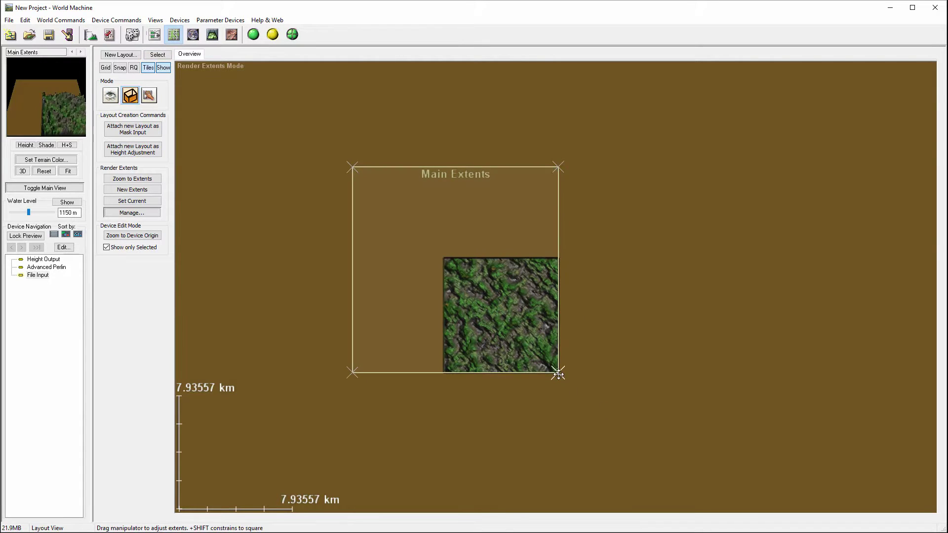
{"action": "left_click_drag", "start_coordinate": [558, 373], "coordinate": [635, 422]}
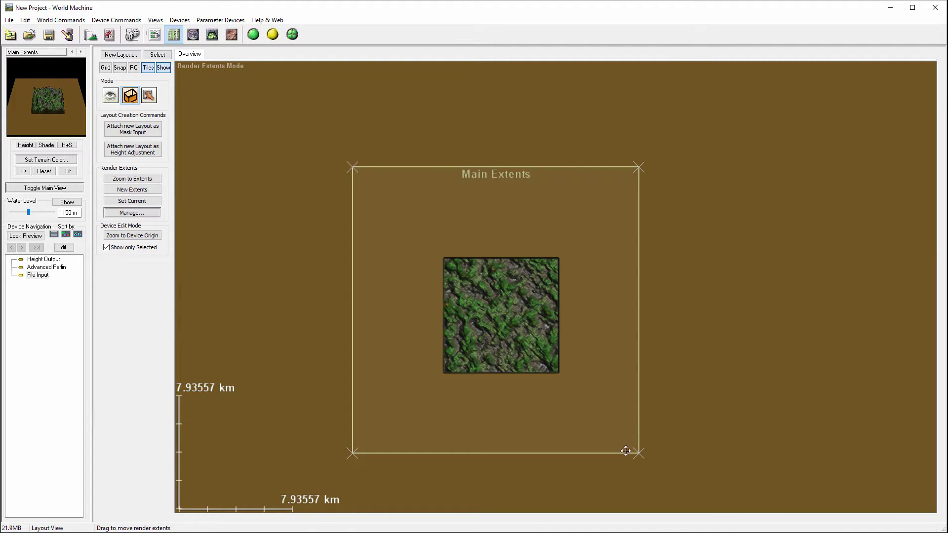
Rebuild the world and orbit the 3D view to inspect the wider terrain
{"action": "left_click", "coordinate": [212, 35]}
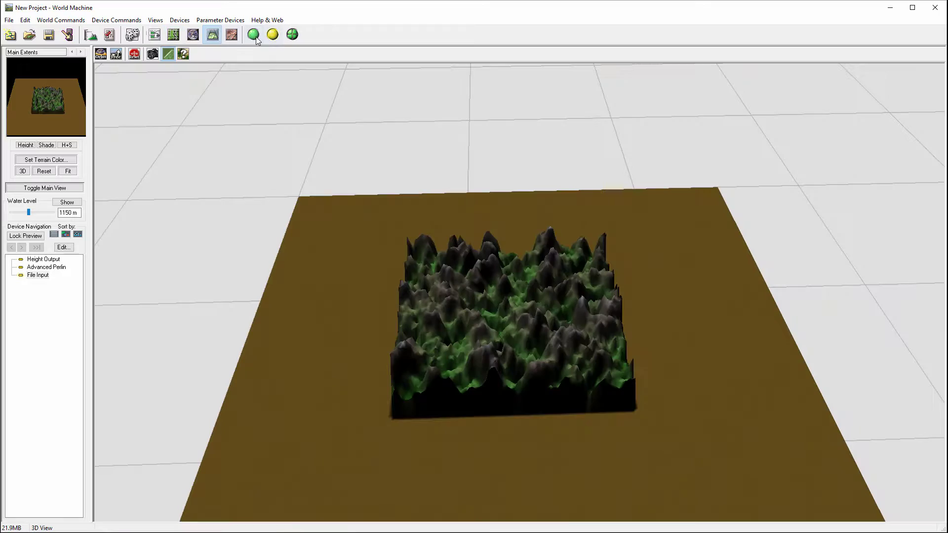
{"action": "left_click", "coordinate": [254, 36]}
{"action": "mouse_move", "coordinate": [343, 298]}
{"action": "left_mouse_down"}
{"action": "mouse_move", "coordinate": [550, 258]}
{"action": "mouse_move", "coordinate": [447, 377]}
{"action": "left_mouse_up"}
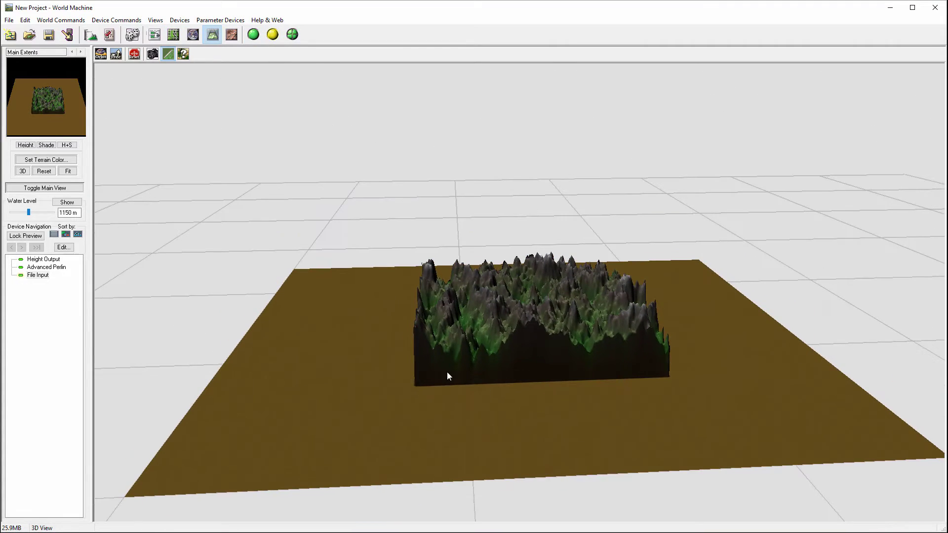
{"action": "left_click_drag", "start_coordinate": [692, 327], "coordinate": [521, 336]}
{"action": "mouse_move", "coordinate": [657, 328]}
{"action": "left_mouse_down"}
{"action": "mouse_move", "coordinate": [482, 356]}
{"action": "mouse_move", "coordinate": [583, 358]}
{"action": "mouse_move", "coordinate": [398, 364]}
{"action": "mouse_move", "coordinate": [538, 350]}
{"action": "left_mouse_up"}
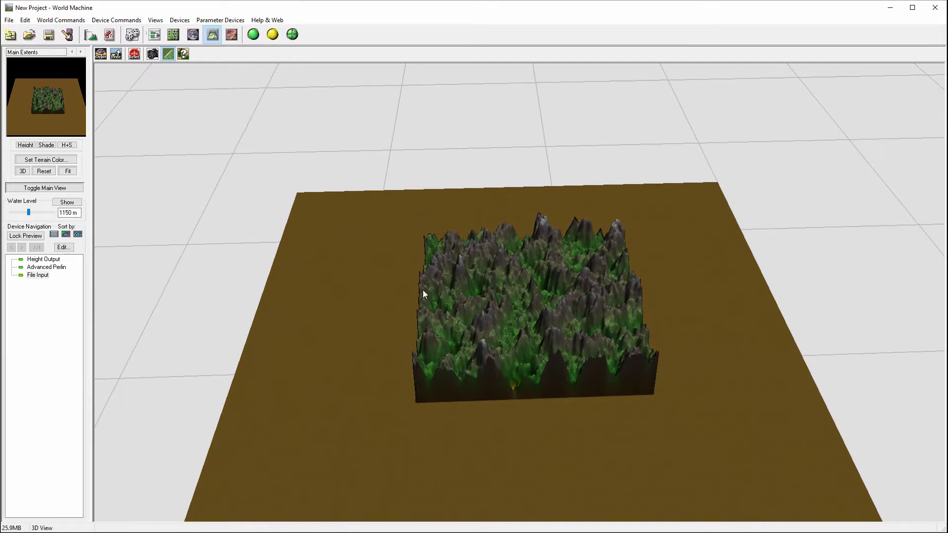
{"action": "mouse_move", "coordinate": [652, 273]}
{"action": "left_mouse_down"}
{"action": "mouse_move", "coordinate": [434, 272]}
{"action": "mouse_move", "coordinate": [476, 212]}
{"action": "mouse_move", "coordinate": [688, 334]}
{"action": "left_mouse_up"}
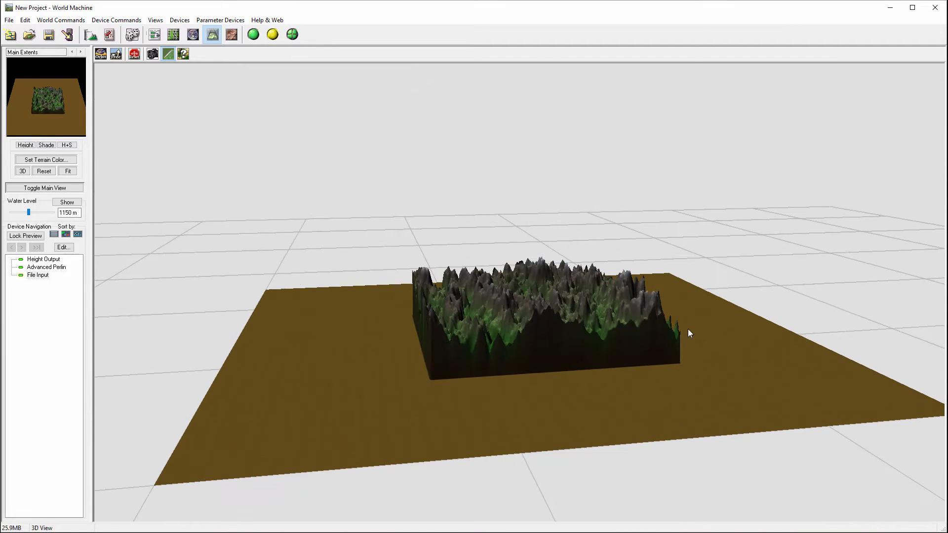
{"action": "mouse_move", "coordinate": [568, 288]}
{"action": "left_mouse_down"}
{"action": "mouse_move", "coordinate": [584, 348]}
{"action": "mouse_move", "coordinate": [555, 385]}
{"action": "mouse_move", "coordinate": [424, 302]}
{"action": "left_mouse_up"}
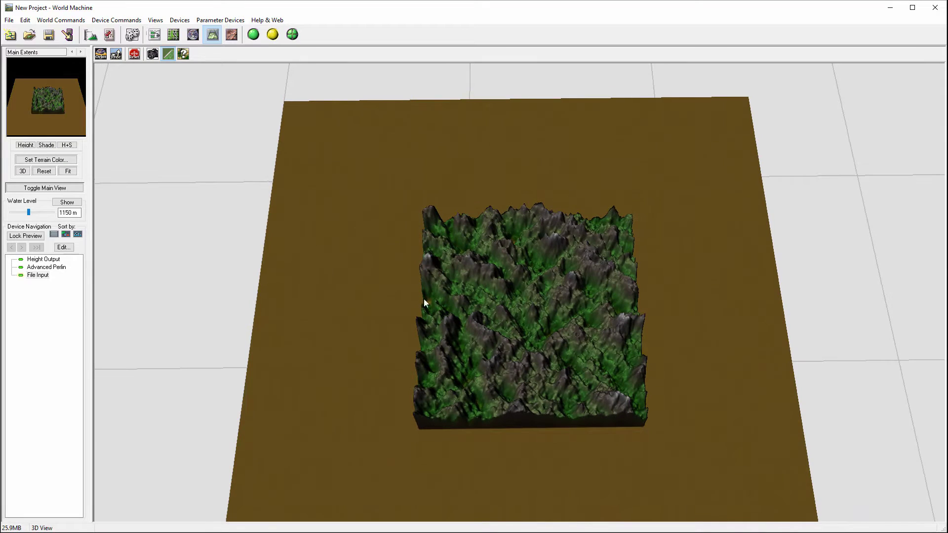
Create a new layout and draw a box island shape in the centre
{"action": "left_click", "coordinate": [154, 34]}
{"action": "left_click", "coordinate": [383, 215]}
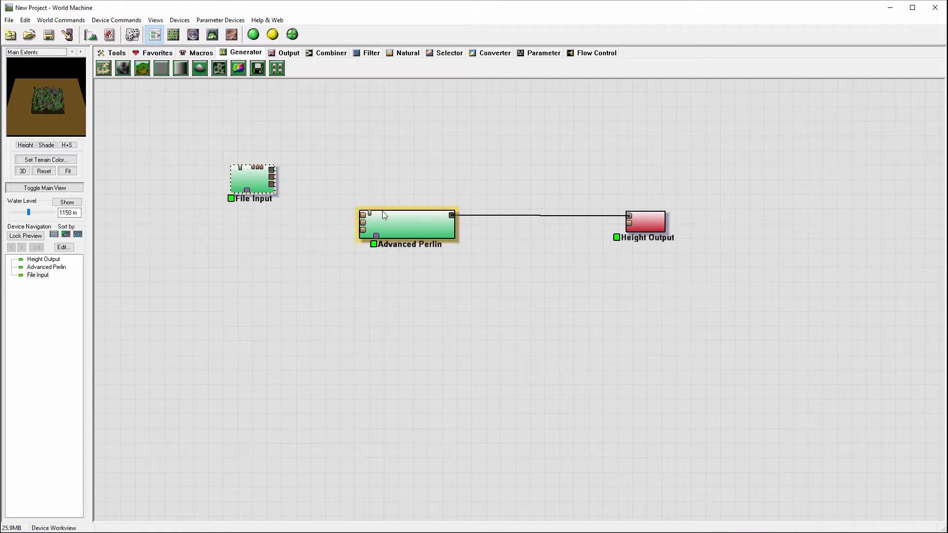
{"action": "left_click_drag", "start_coordinate": [247, 185], "coordinate": [247, 177]}
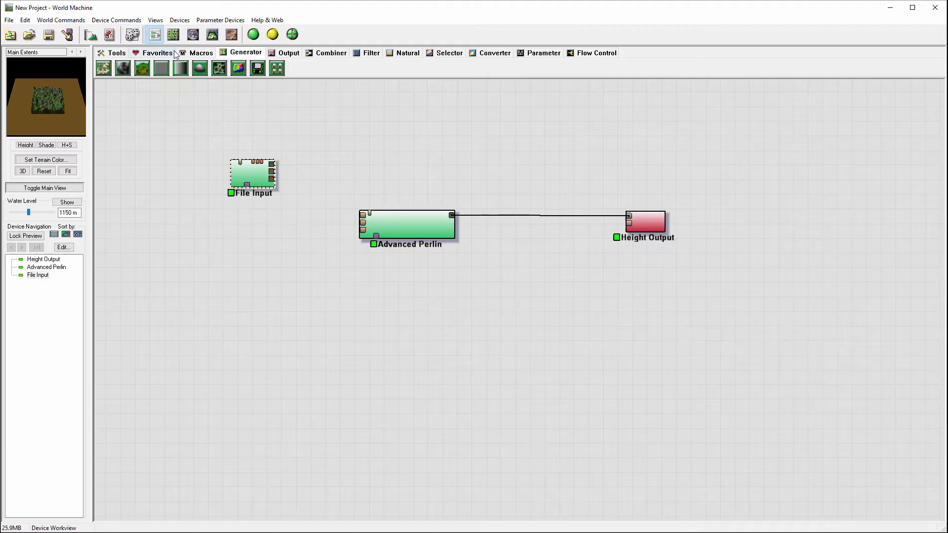
{"action": "left_click", "coordinate": [175, 34]}
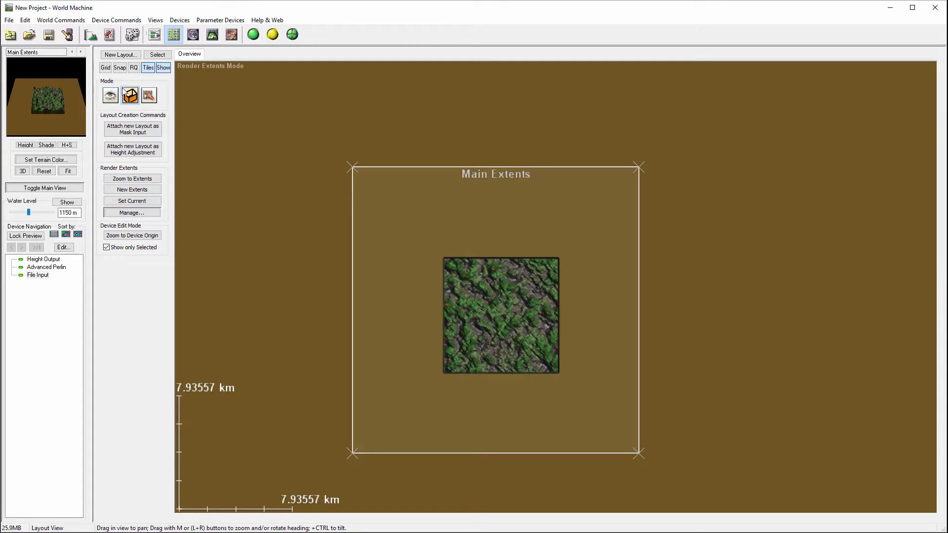
{"action": "left_click", "coordinate": [119, 56]}
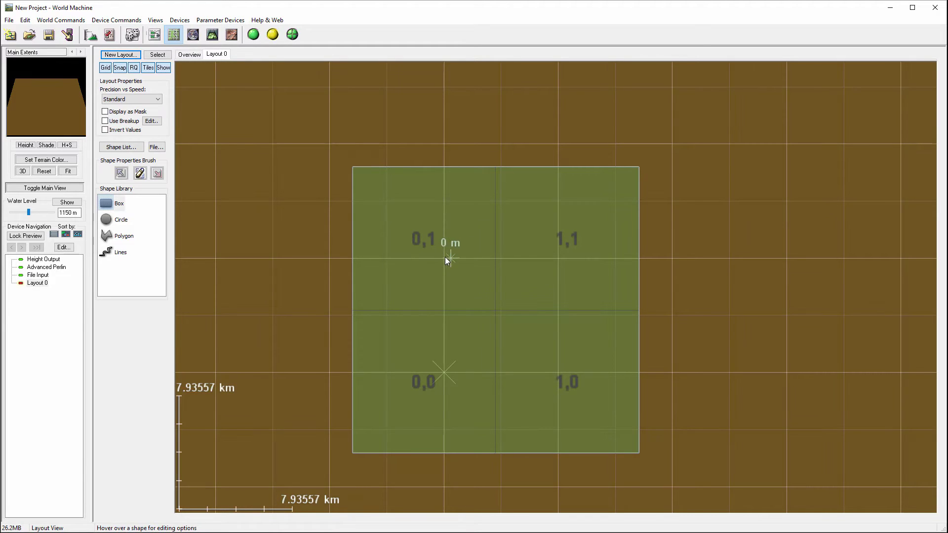
{"action": "left_click", "coordinate": [110, 205]}
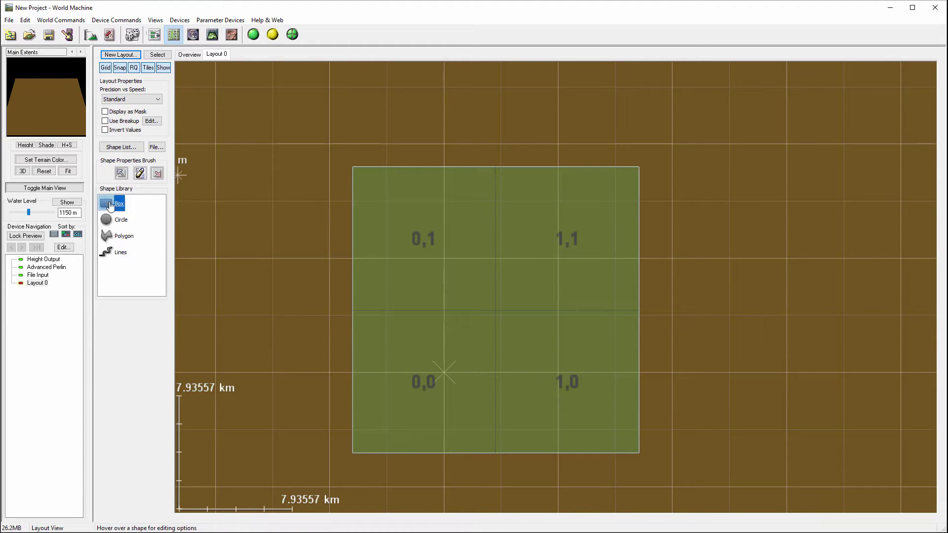
{"action": "left_click_drag", "start_coordinate": [444, 259], "coordinate": [566, 372]}
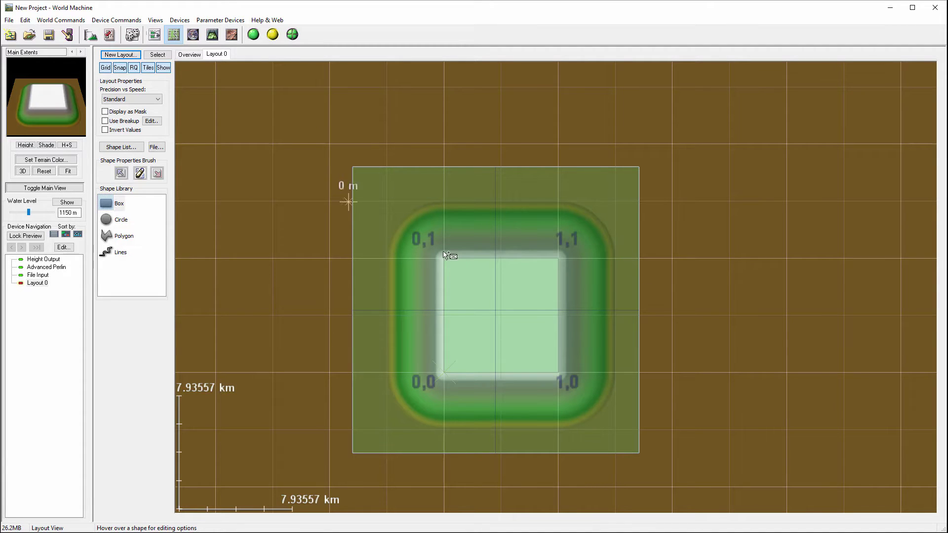
Shorten the box falloff to about 2.94 km and enable fractal breakup
{"action": "left_click", "coordinate": [502, 314]}
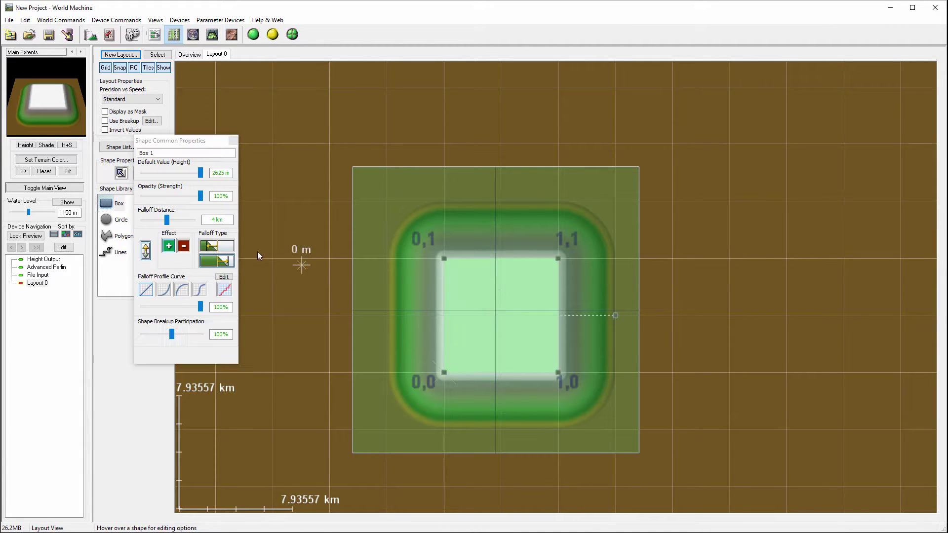
{"action": "left_click_drag", "start_coordinate": [167, 222], "coordinate": [165, 220]}
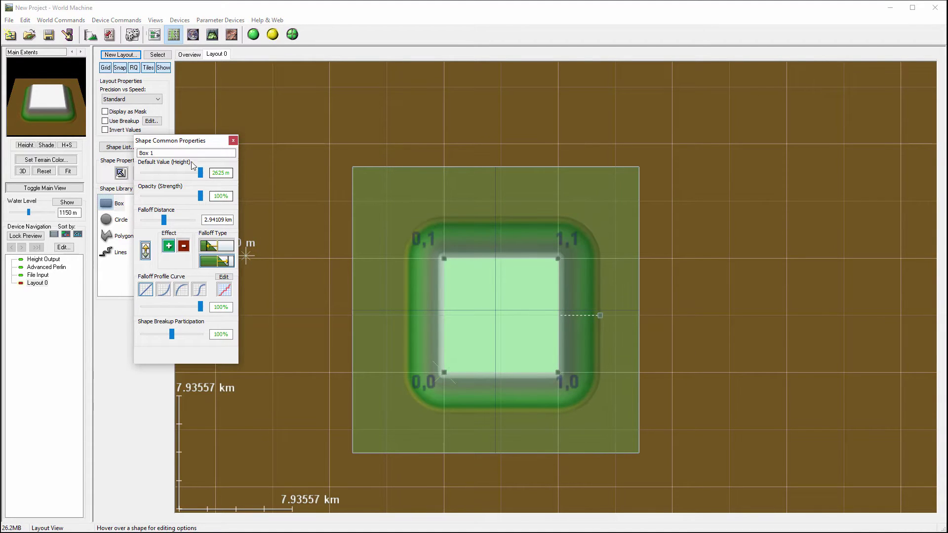
{"action": "left_click", "coordinate": [233, 141]}
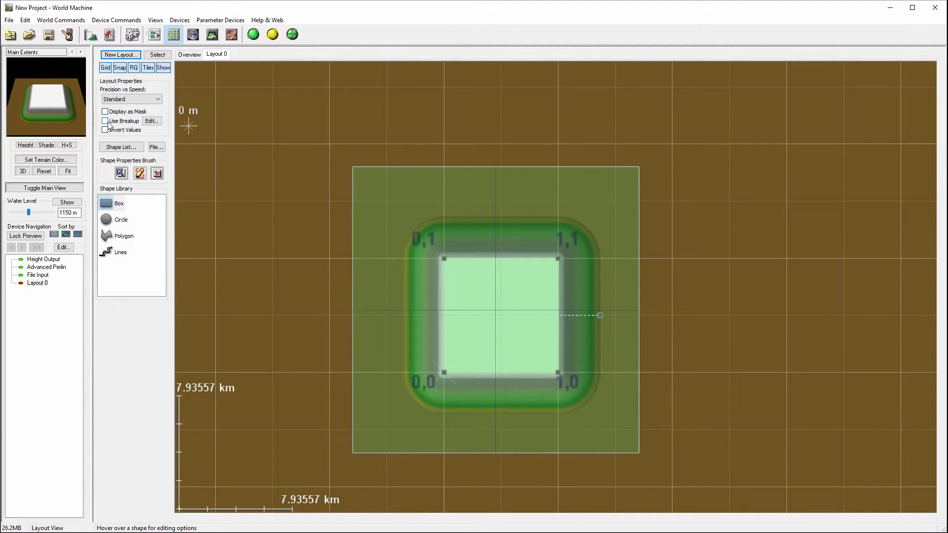
{"action": "left_click", "coordinate": [106, 121]}
{"action": "left_click", "coordinate": [152, 122]}
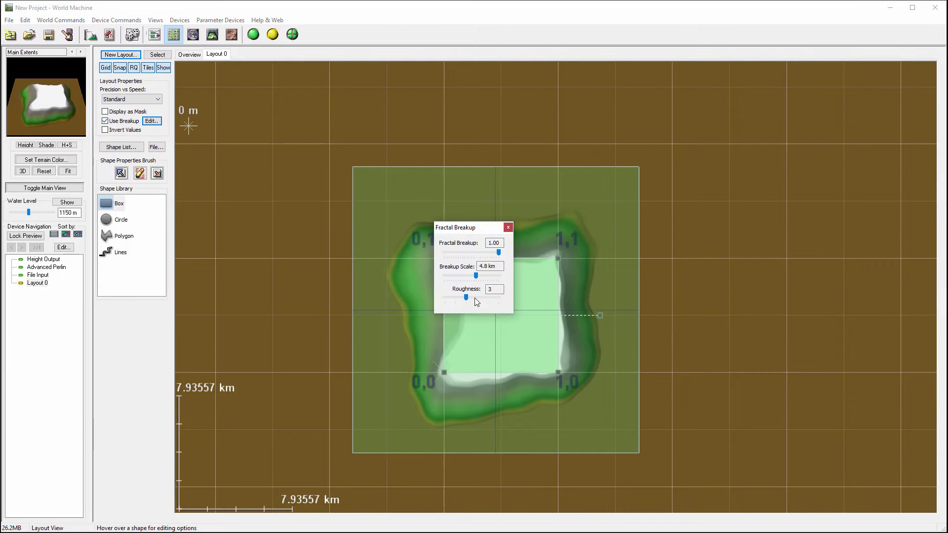
{"action": "left_click", "coordinate": [508, 227]}
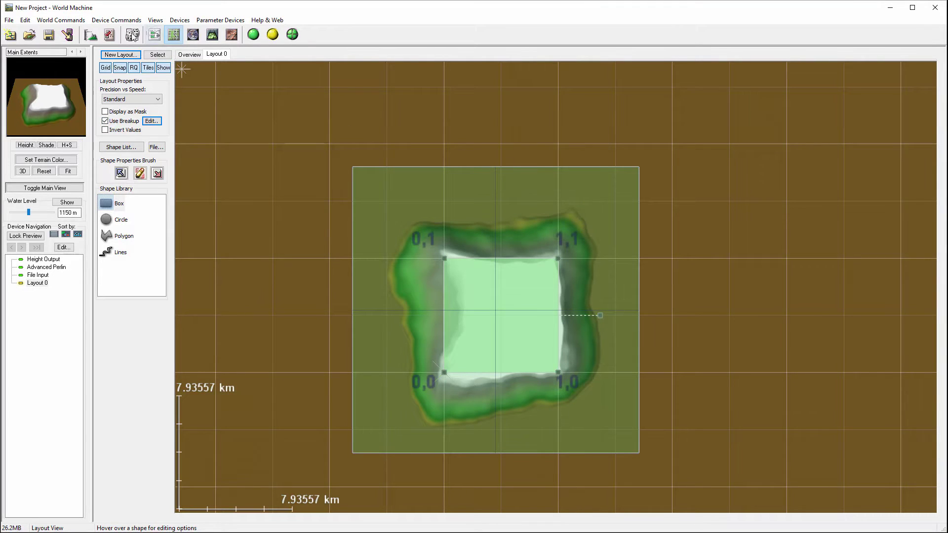
Arrange the graph with Layout 0 below File Input and Advanced Perlin near Height Output
{"action": "left_click", "coordinate": [154, 34]}
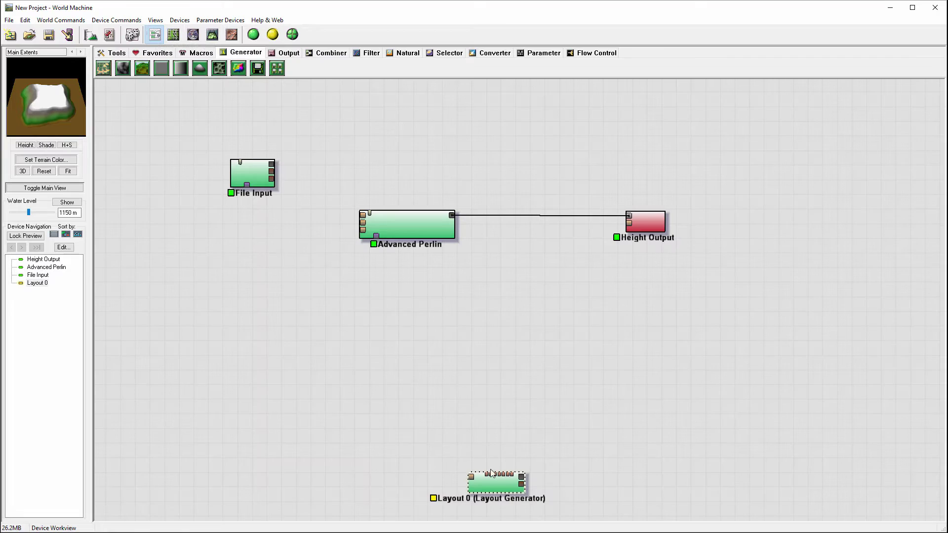
{"action": "left_click_drag", "start_coordinate": [491, 474], "coordinate": [264, 245]}
{"action": "left_click_drag", "start_coordinate": [415, 216], "coordinate": [581, 178]}
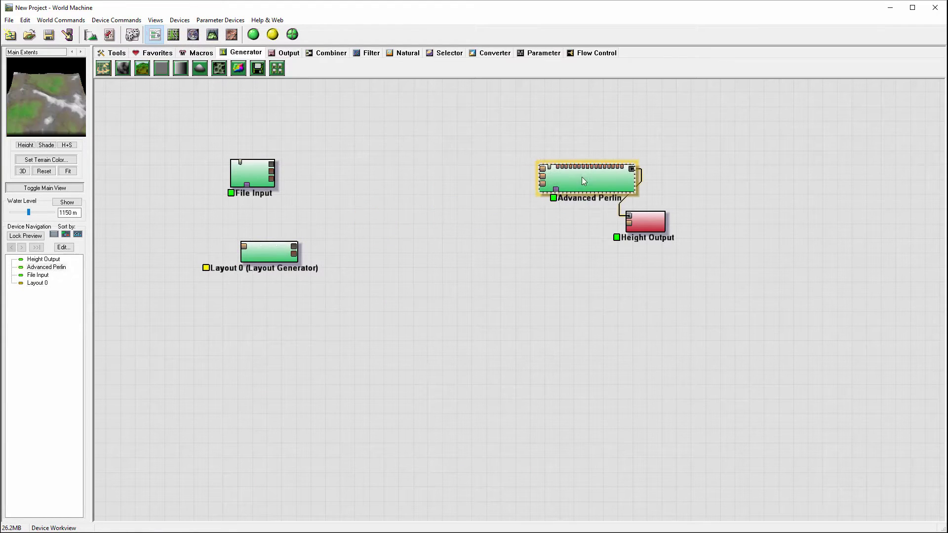
{"action": "left_click_drag", "start_coordinate": [244, 171], "coordinate": [282, 160]}
{"action": "mouse_move", "coordinate": [256, 253]}
{"action": "left_mouse_down"}
{"action": "mouse_move", "coordinate": [302, 242]}
{"action": "mouse_move", "coordinate": [275, 237]}
{"action": "left_mouse_up"}
{"action": "left_click_drag", "start_coordinate": [288, 161], "coordinate": [293, 172]}
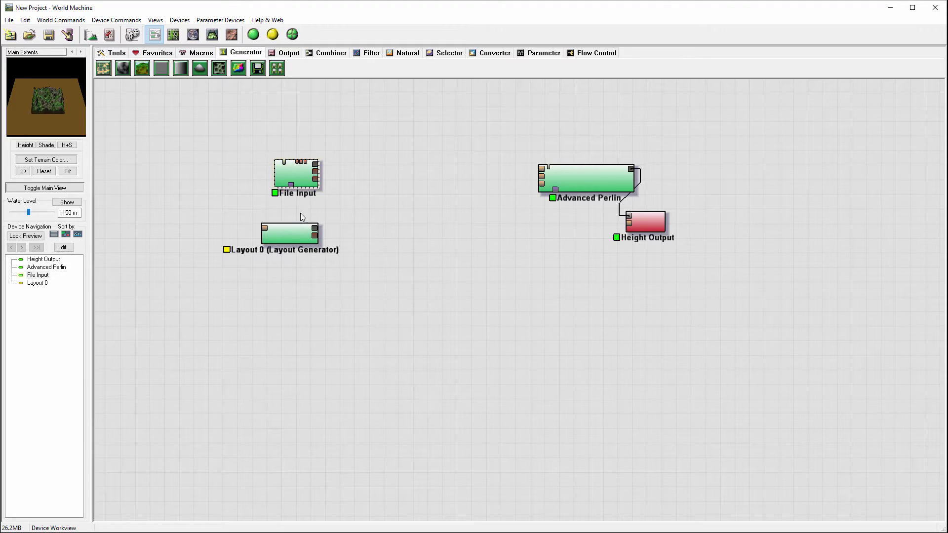
{"action": "left_click_drag", "start_coordinate": [295, 231], "coordinate": [302, 240]}
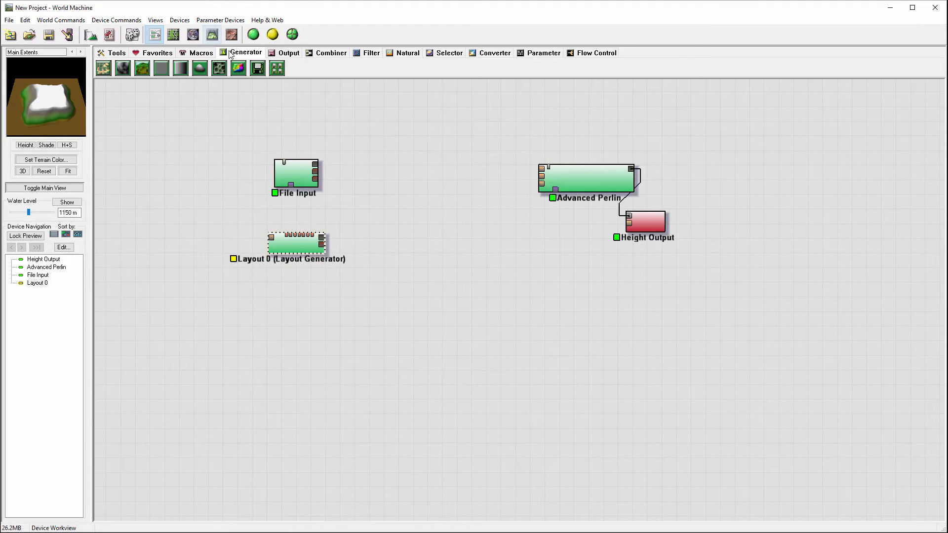
Add a Combiner fed by the File Input and Layout 0 outputs
{"action": "left_click", "coordinate": [317, 56]}
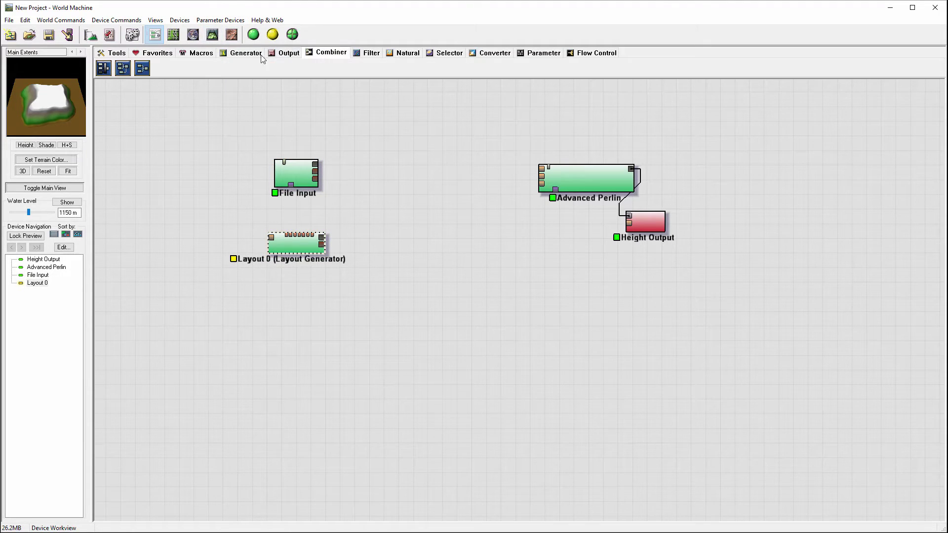
{"action": "left_click", "coordinate": [141, 71]}
{"action": "left_click", "coordinate": [412, 203]}
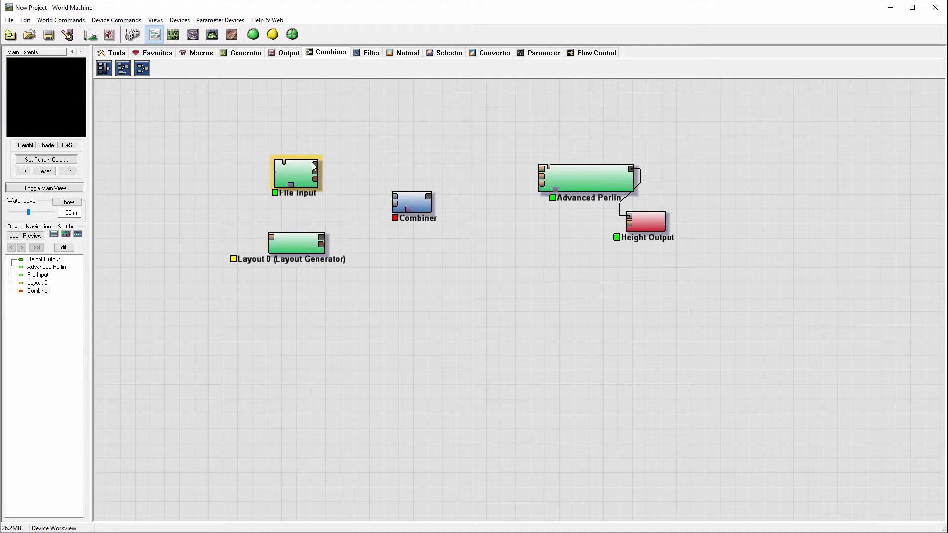
{"action": "left_click_drag", "start_coordinate": [315, 164], "coordinate": [398, 198]}
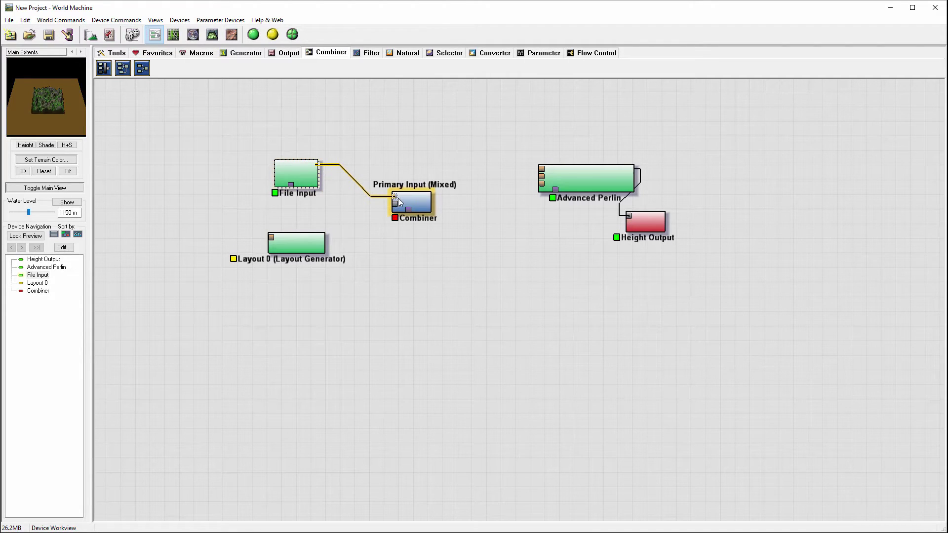
{"action": "left_click", "coordinate": [317, 242]}
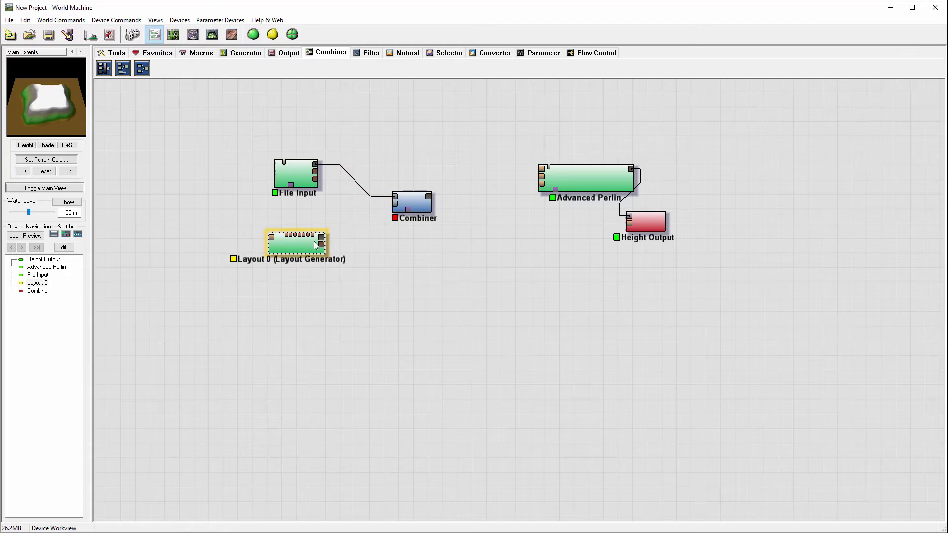
{"action": "left_click_drag", "start_coordinate": [321, 238], "coordinate": [400, 206]}
{"action": "left_click", "coordinate": [412, 200]}
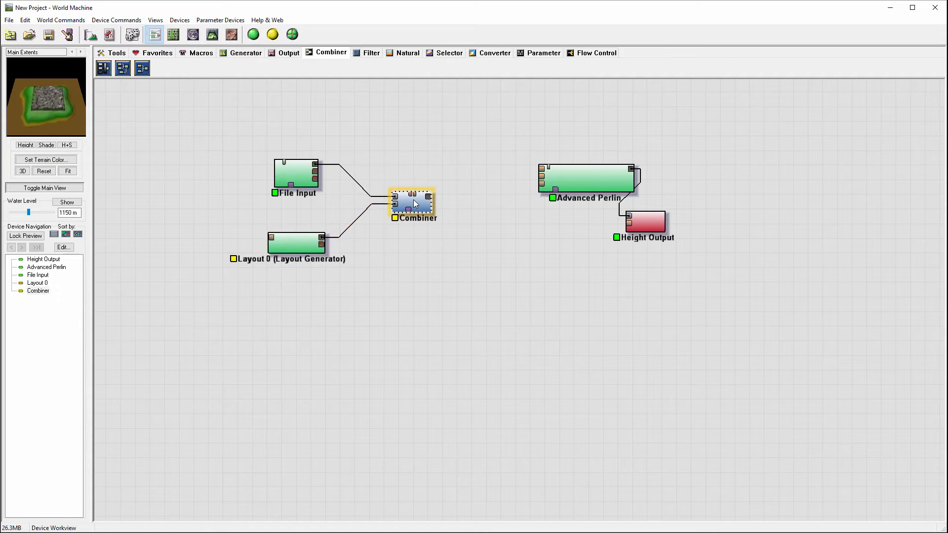
Build the combined terrain at full detail and inspect it in 3D View
{"action": "left_click", "coordinate": [212, 34]}
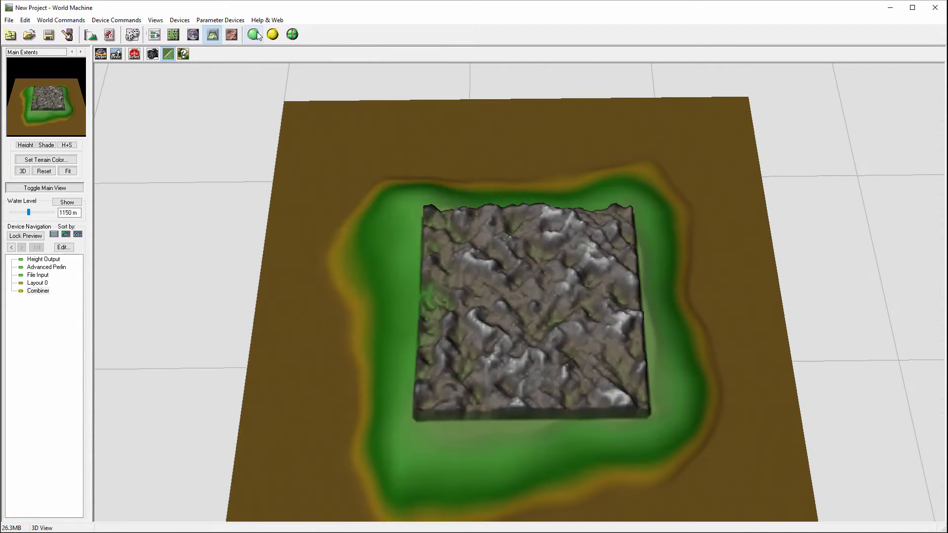
{"action": "left_click", "coordinate": [254, 35]}
{"action": "mouse_move", "coordinate": [605, 293]}
{"action": "left_mouse_down"}
{"action": "mouse_move", "coordinate": [601, 196]}
{"action": "mouse_move", "coordinate": [551, 346]}
{"action": "mouse_move", "coordinate": [408, 332]}
{"action": "left_mouse_up"}
{"action": "left_click", "coordinate": [154, 34]}
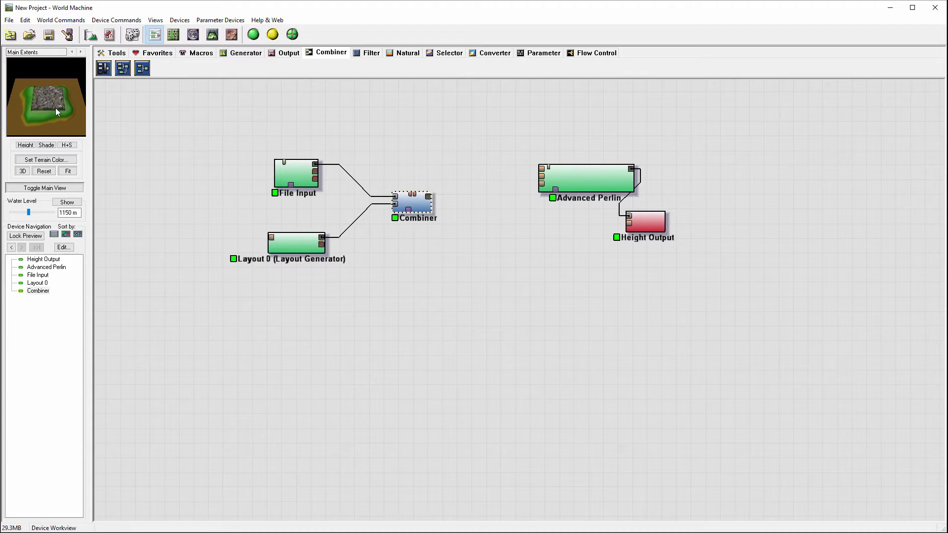
Set the Combiner's blend Method to Min
{"action": "double_click", "coordinate": [412, 202]}
{"action": "left_click", "coordinate": [481, 278]}
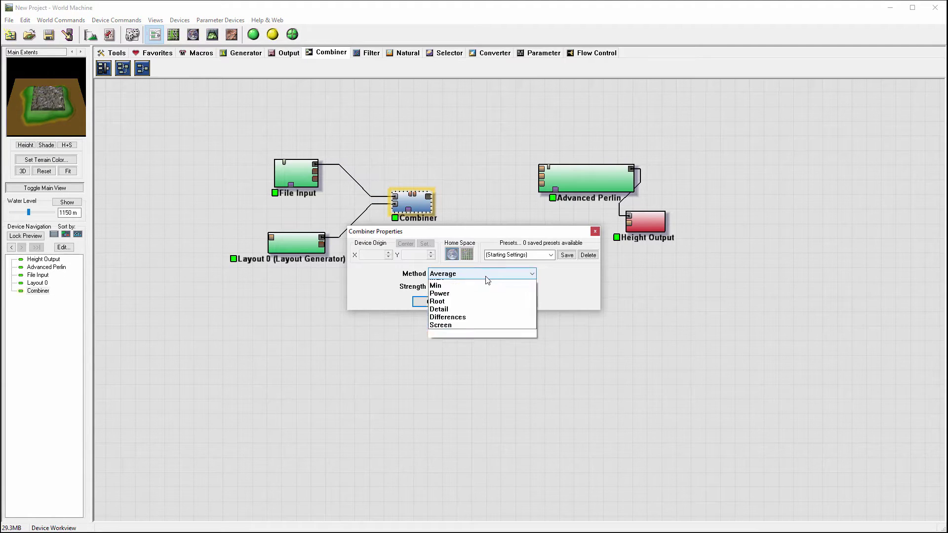
{"action": "left_click", "coordinate": [473, 320]}
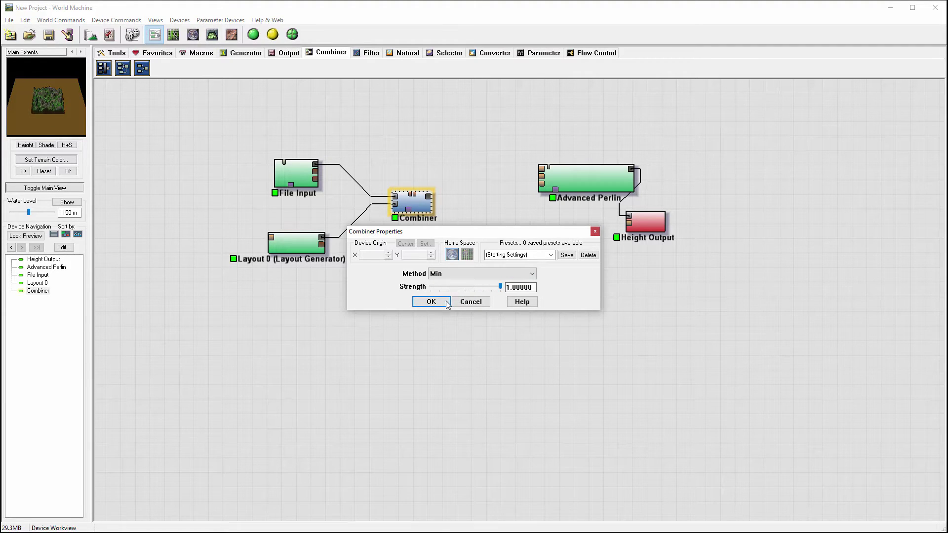
{"action": "left_click", "coordinate": [431, 303]}
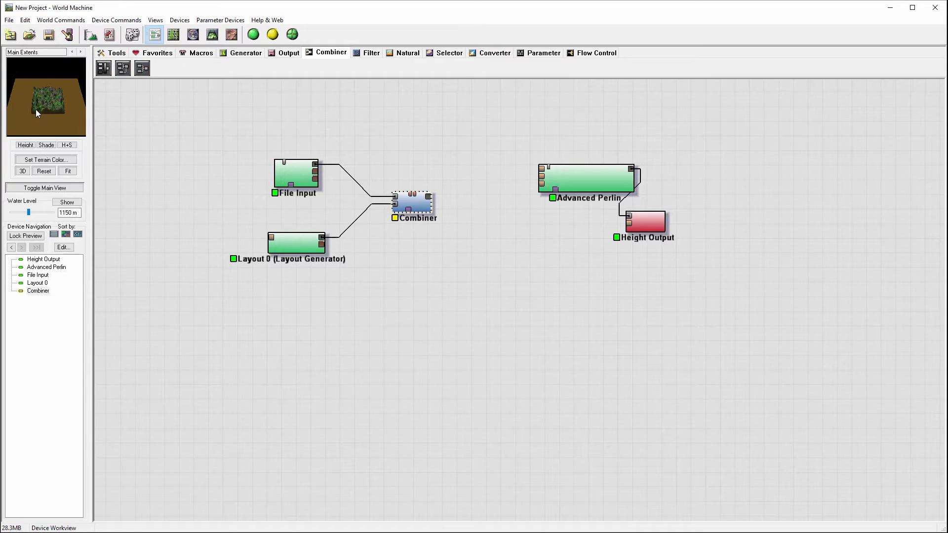
Set the File Input's Outside Behavior to Tile
{"action": "double_click", "coordinate": [296, 170]}
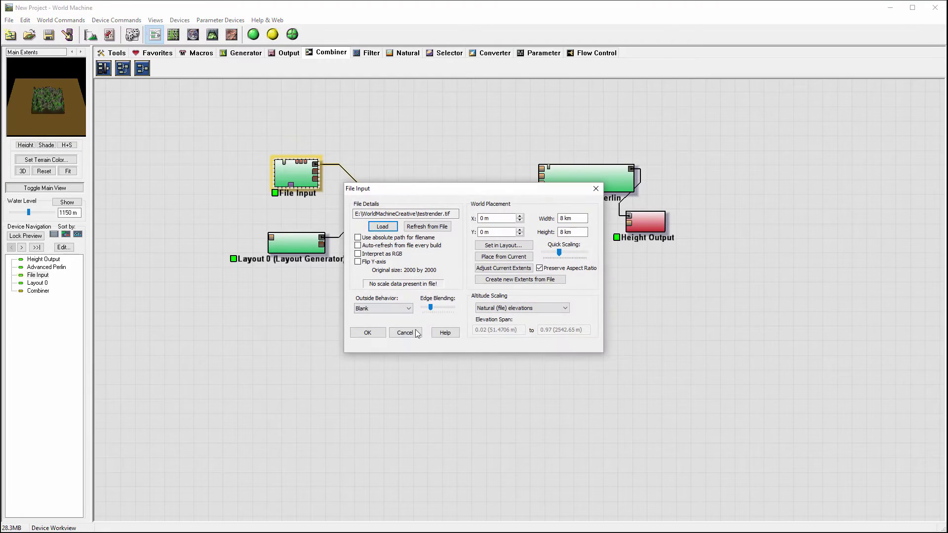
{"action": "left_click", "coordinate": [386, 307]}
{"action": "left_click", "coordinate": [374, 331]}
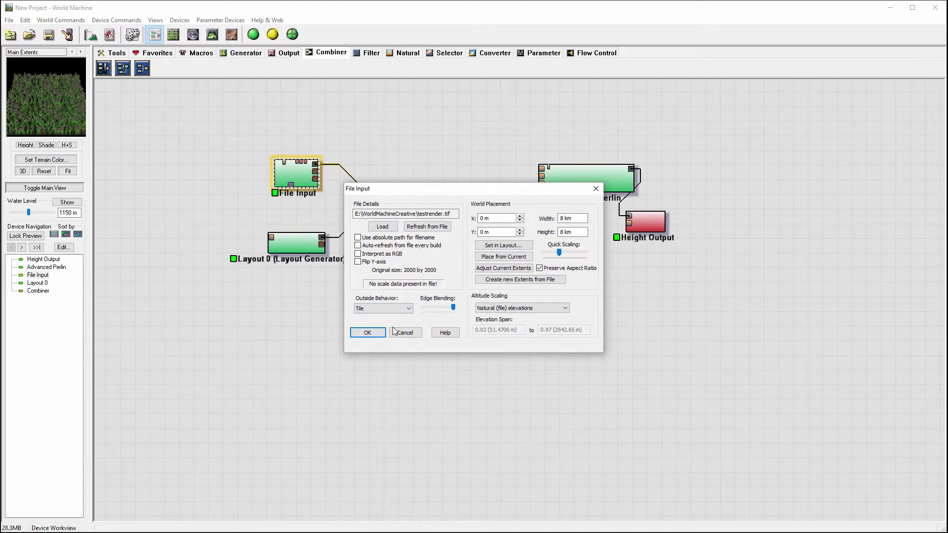
{"action": "left_click", "coordinate": [368, 333]}
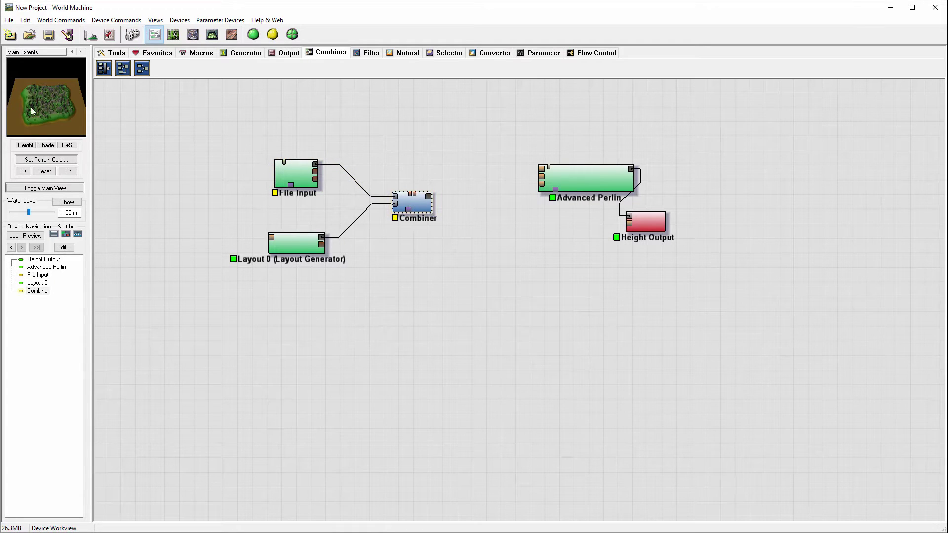
Orbit the 3D view to examine the rocky island from several angles
{"action": "left_click", "coordinate": [213, 34]}
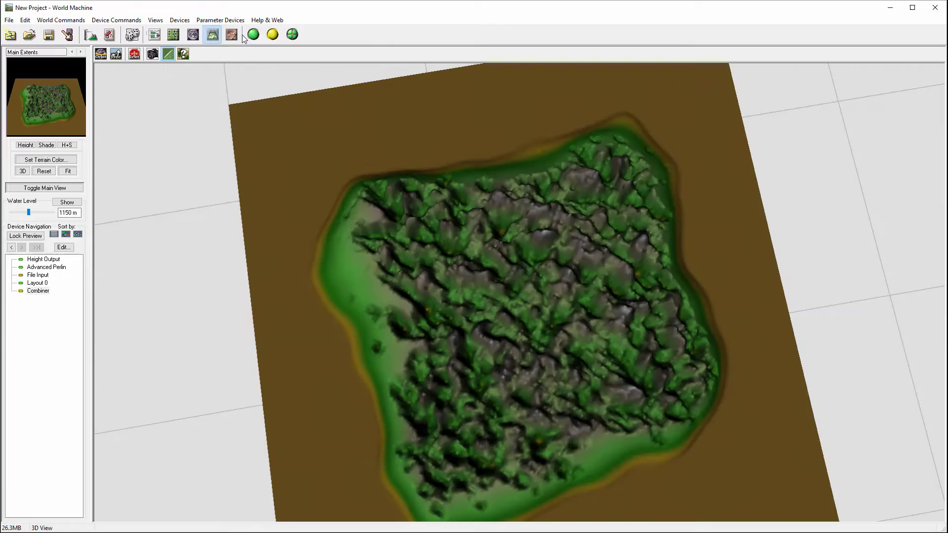
{"action": "left_click_drag", "start_coordinate": [479, 288], "coordinate": [623, 211]}
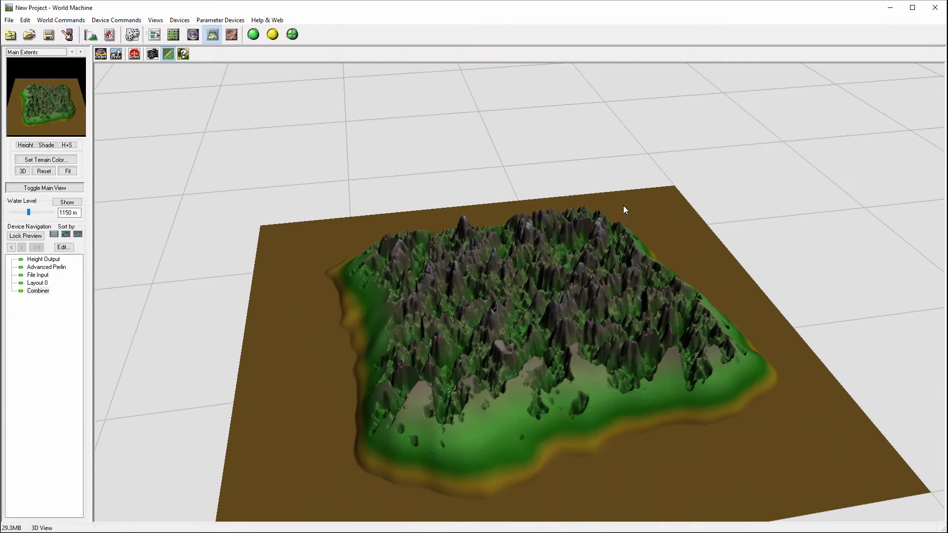
{"action": "mouse_move", "coordinate": [535, 421]}
{"action": "left_mouse_down"}
{"action": "mouse_move", "coordinate": [667, 359]}
{"action": "mouse_move", "coordinate": [482, 359]}
{"action": "mouse_move", "coordinate": [609, 393]}
{"action": "mouse_move", "coordinate": [544, 371]}
{"action": "mouse_move", "coordinate": [561, 412]}
{"action": "mouse_move", "coordinate": [562, 398]}
{"action": "mouse_move", "coordinate": [653, 345]}
{"action": "mouse_move", "coordinate": [710, 392]}
{"action": "mouse_move", "coordinate": [729, 298]}
{"action": "mouse_move", "coordinate": [790, 355]}
{"action": "mouse_move", "coordinate": [579, 430]}
{"action": "mouse_move", "coordinate": [365, 338]}
{"action": "left_mouse_up"}
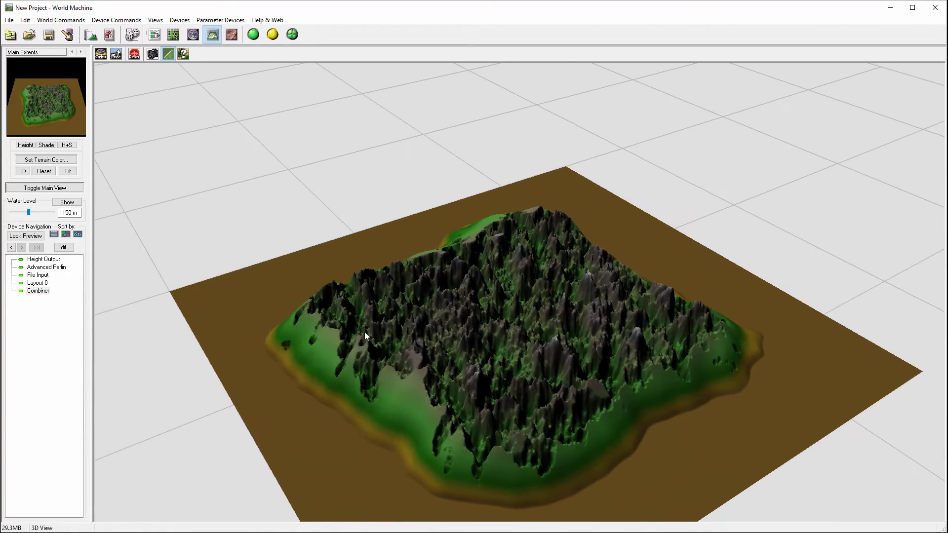
{"action": "mouse_move", "coordinate": [699, 424]}
{"action": "left_mouse_down"}
{"action": "mouse_move", "coordinate": [668, 382]}
{"action": "mouse_move", "coordinate": [576, 370]}
{"action": "mouse_move", "coordinate": [557, 380]}
{"action": "left_mouse_up"}
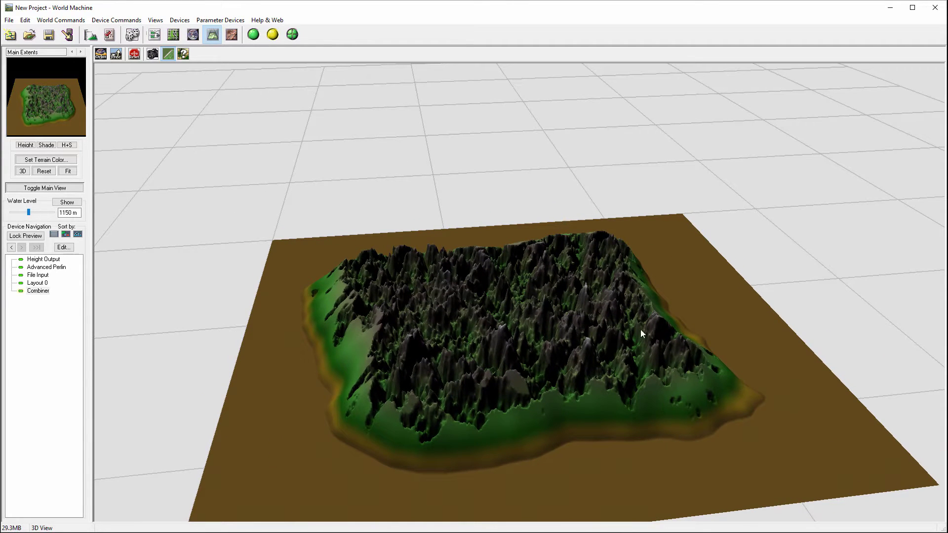
Wire File Input into Layout 0's Terrain Input and nudge the Combiner right
{"action": "left_click", "coordinate": [155, 34]}
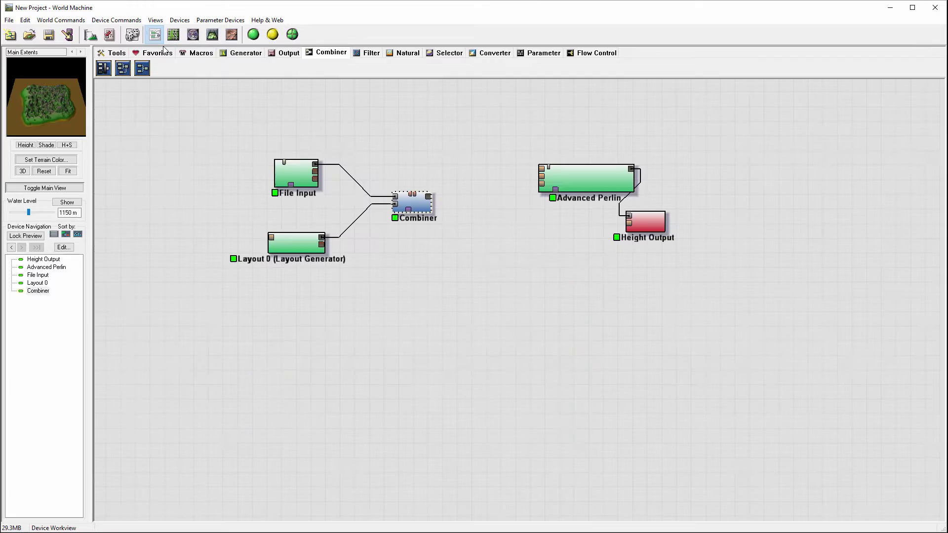
{"action": "left_click_drag", "start_coordinate": [286, 172], "coordinate": [198, 157]}
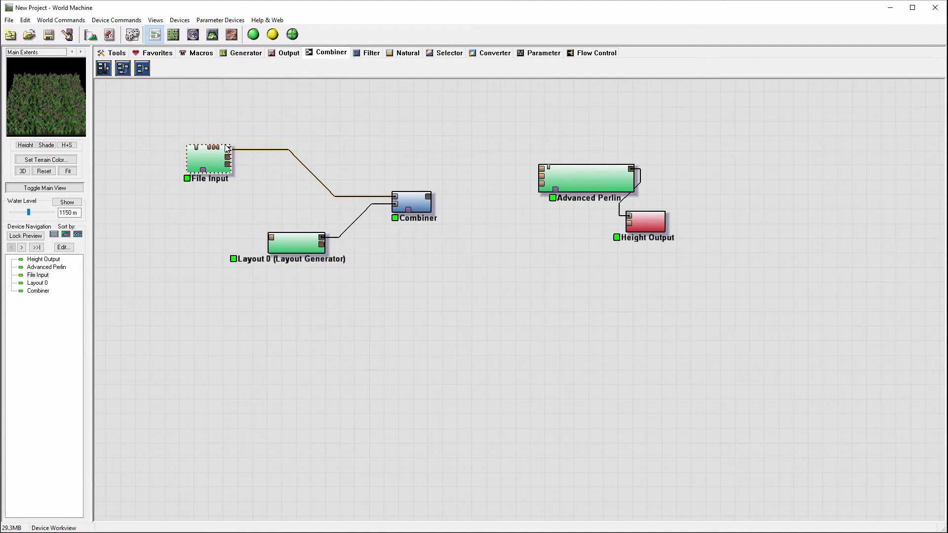
{"action": "left_click_drag", "start_coordinate": [229, 148], "coordinate": [270, 236]}
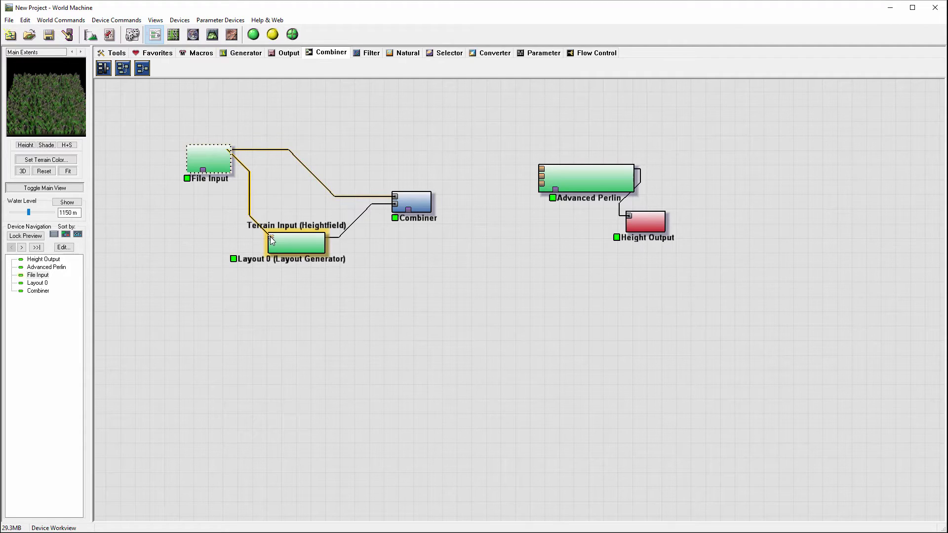
{"action": "left_click", "coordinate": [411, 202]}
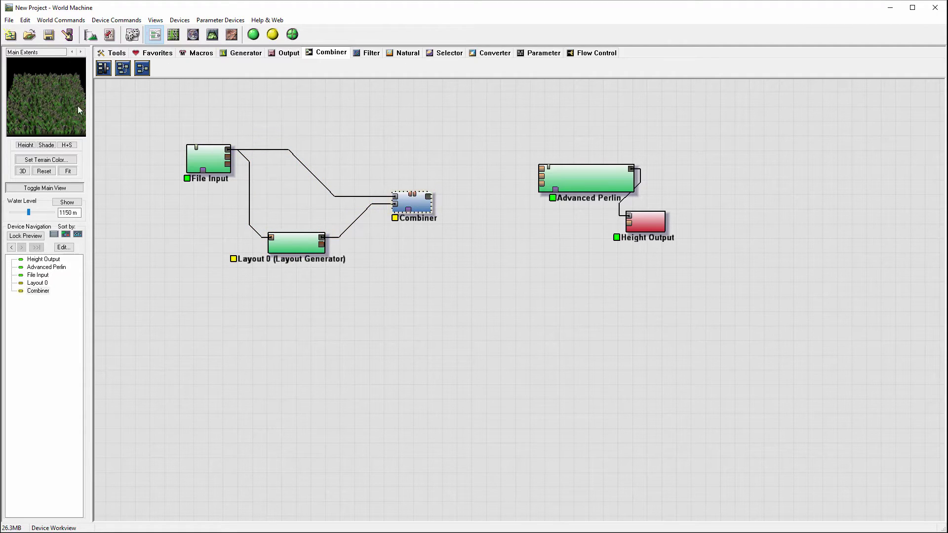
{"action": "left_click", "coordinate": [290, 249]}
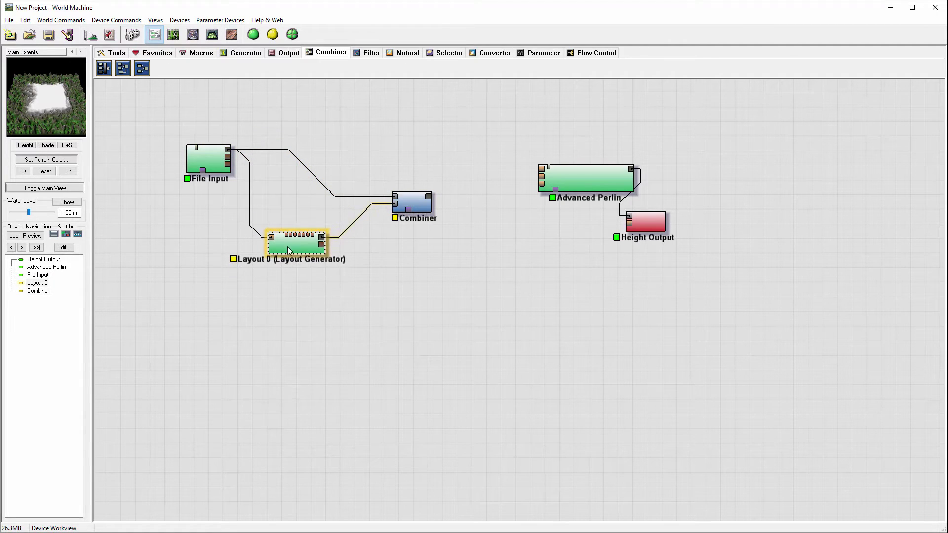
{"action": "left_click_drag", "start_coordinate": [410, 203], "coordinate": [429, 200]}
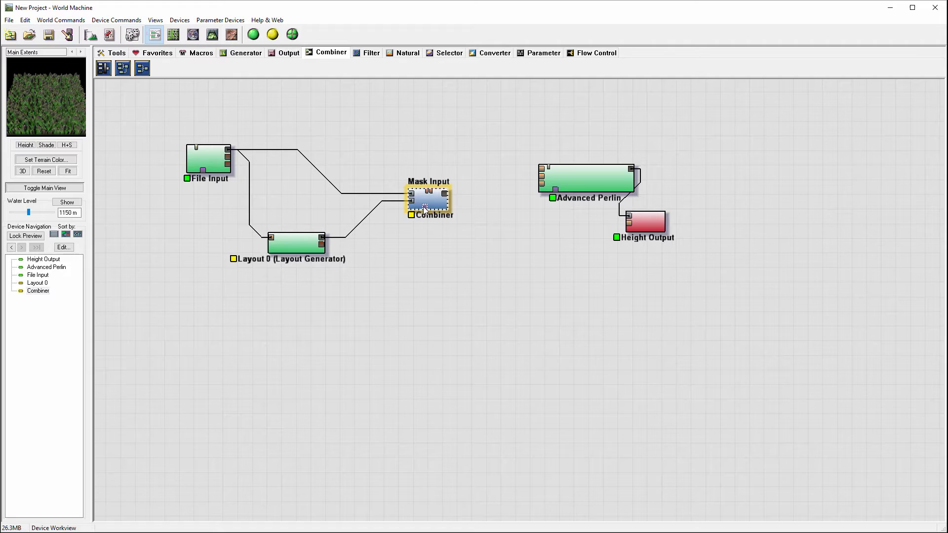
Add an Inverter fed by Layout 0 and use it as the Combiner's mask
{"action": "left_click", "coordinate": [371, 54]}
{"action": "left_click", "coordinate": [355, 68]}
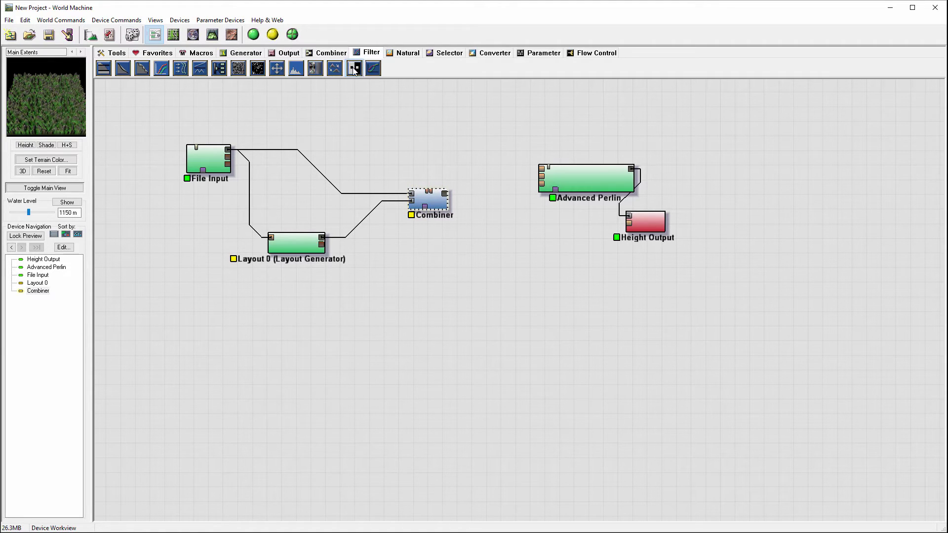
{"action": "left_click", "coordinate": [378, 317]}
{"action": "left_click", "coordinate": [327, 246]}
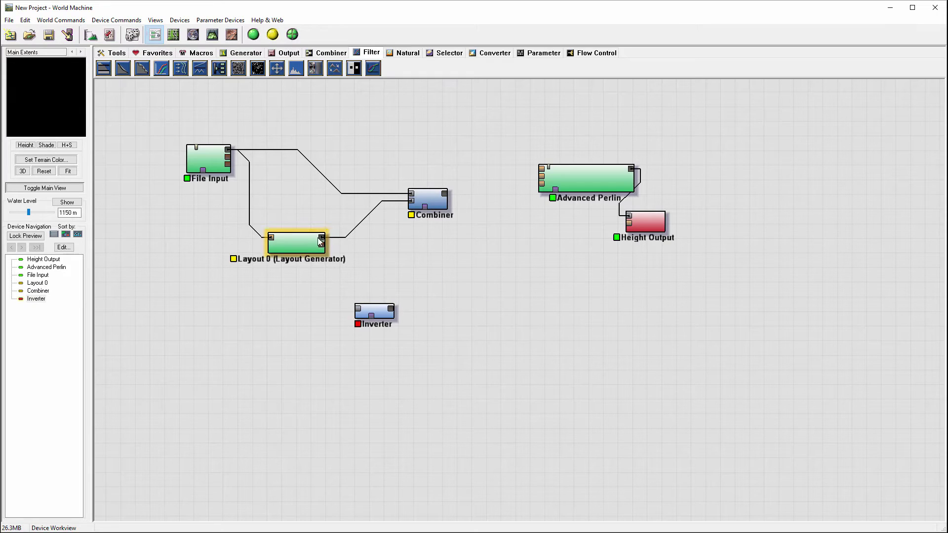
{"action": "left_click_drag", "start_coordinate": [326, 251], "coordinate": [358, 309]}
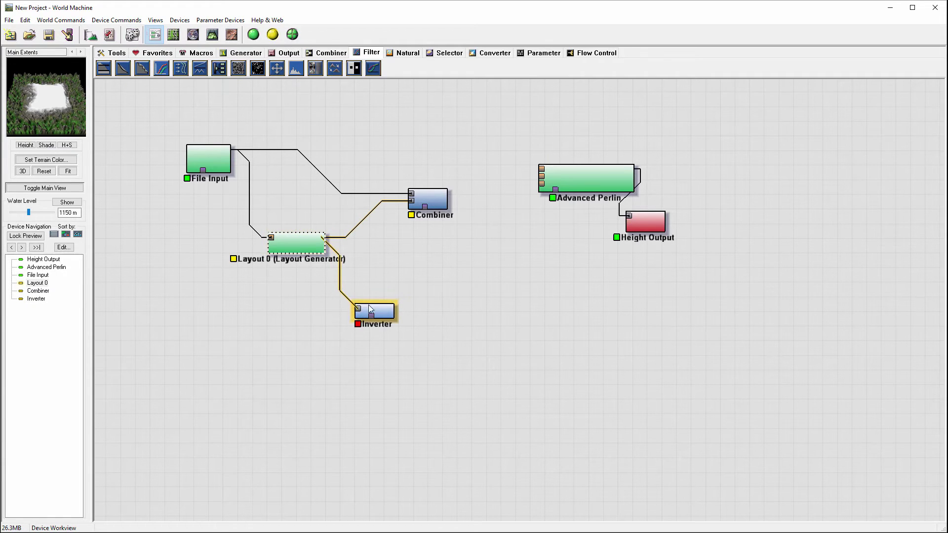
{"action": "left_click_drag", "start_coordinate": [371, 310], "coordinate": [370, 310]}
{"action": "left_click", "coordinate": [381, 312]}
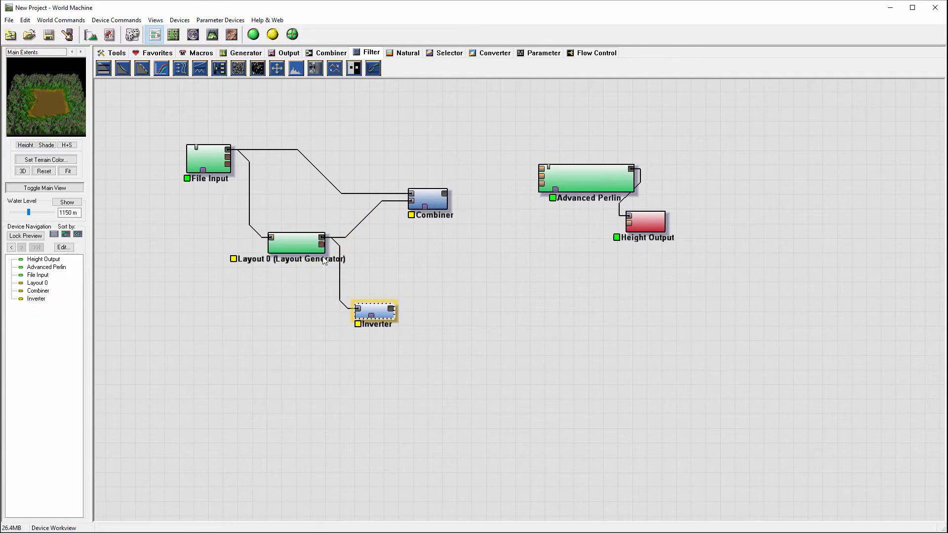
{"action": "left_click_drag", "start_coordinate": [390, 310], "coordinate": [428, 200]}
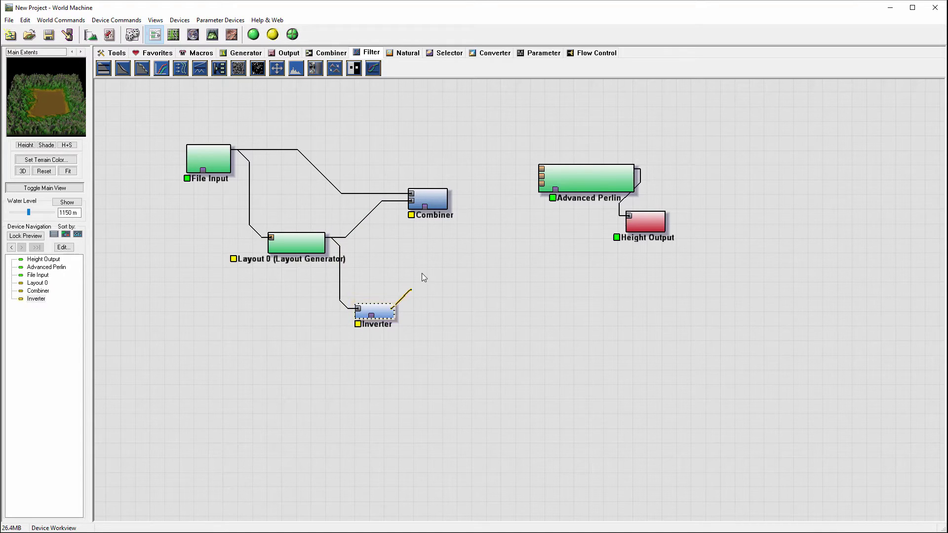
{"action": "left_click", "coordinate": [432, 198]}
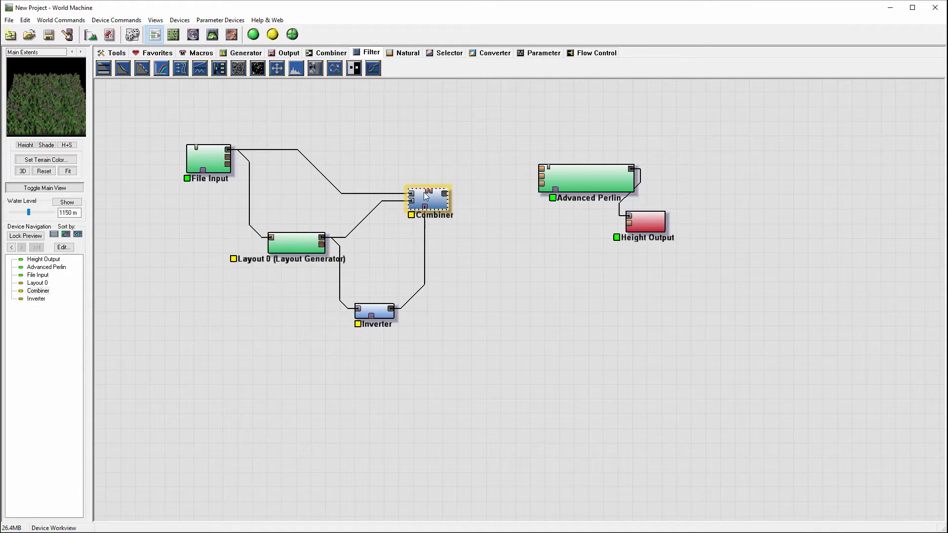
Spread out the File Input, Layout 0, Inverter and Combiner nodes
{"action": "left_click_drag", "start_coordinate": [304, 242], "coordinate": [269, 240]}
{"action": "left_click_drag", "start_coordinate": [434, 197], "coordinate": [440, 191]}
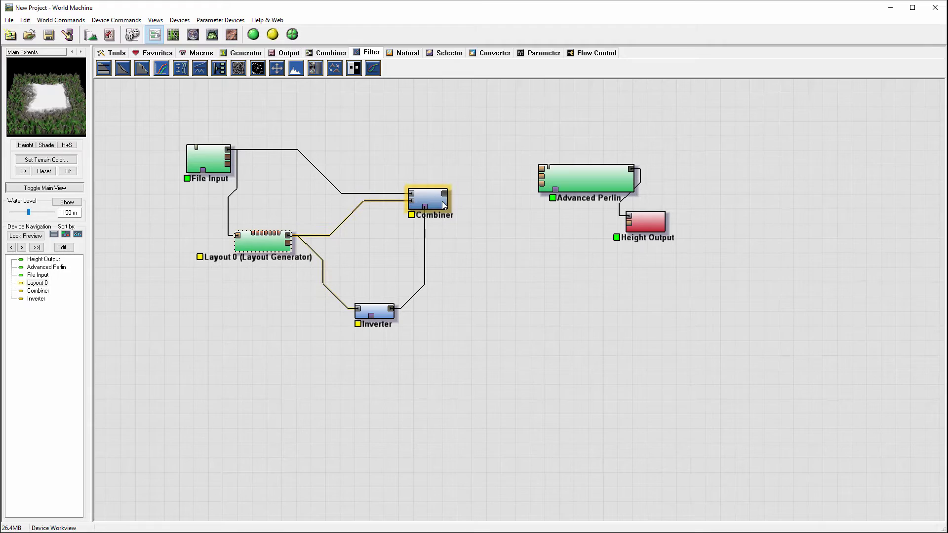
{"action": "left_click_drag", "start_coordinate": [211, 160], "coordinate": [190, 156]}
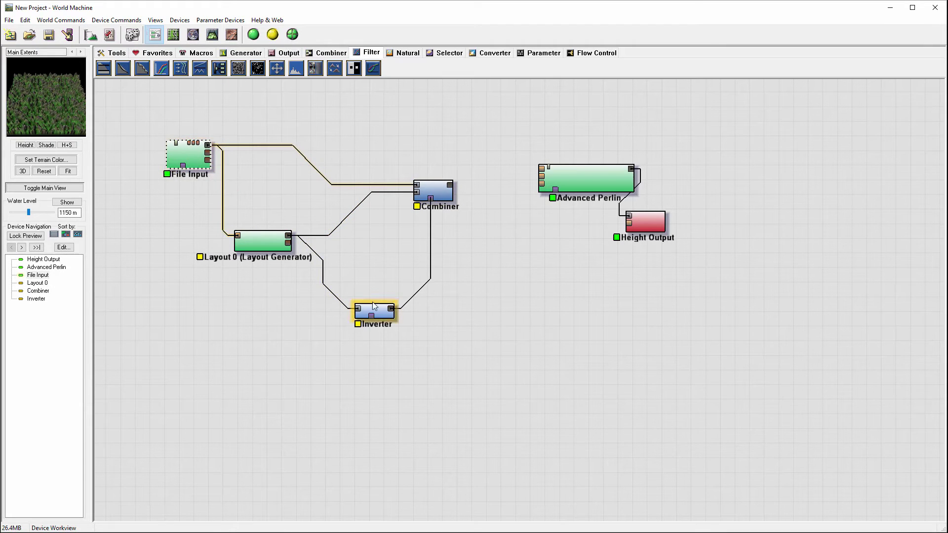
{"action": "left_click_drag", "start_coordinate": [252, 243], "coordinate": [260, 236]}
{"action": "left_click_drag", "start_coordinate": [375, 313], "coordinate": [369, 329]}
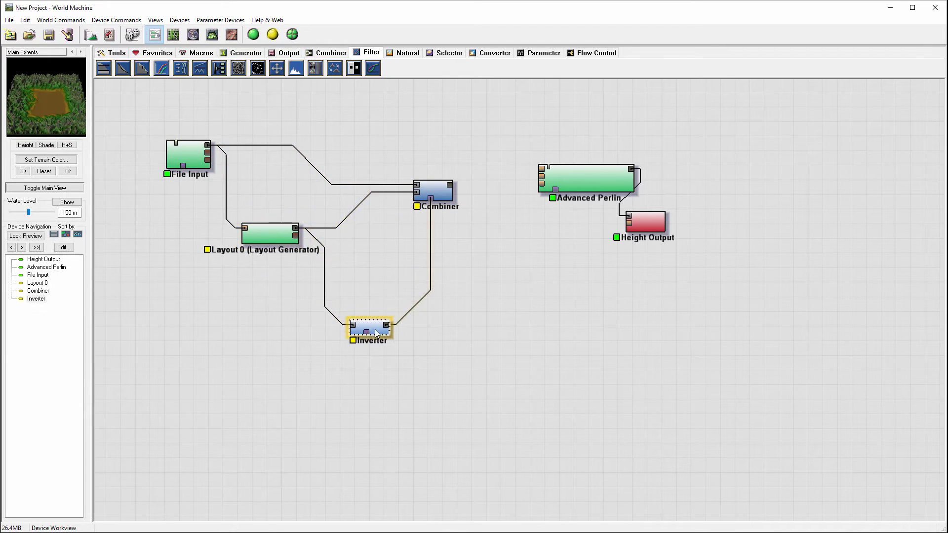
{"action": "left_click_drag", "start_coordinate": [432, 199], "coordinate": [445, 199]}
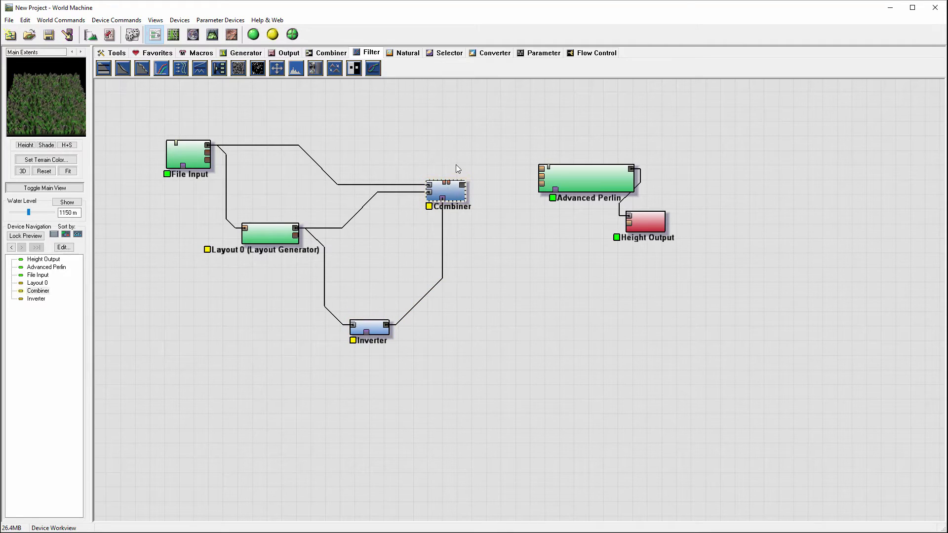
{"action": "left_click", "coordinate": [271, 234]}
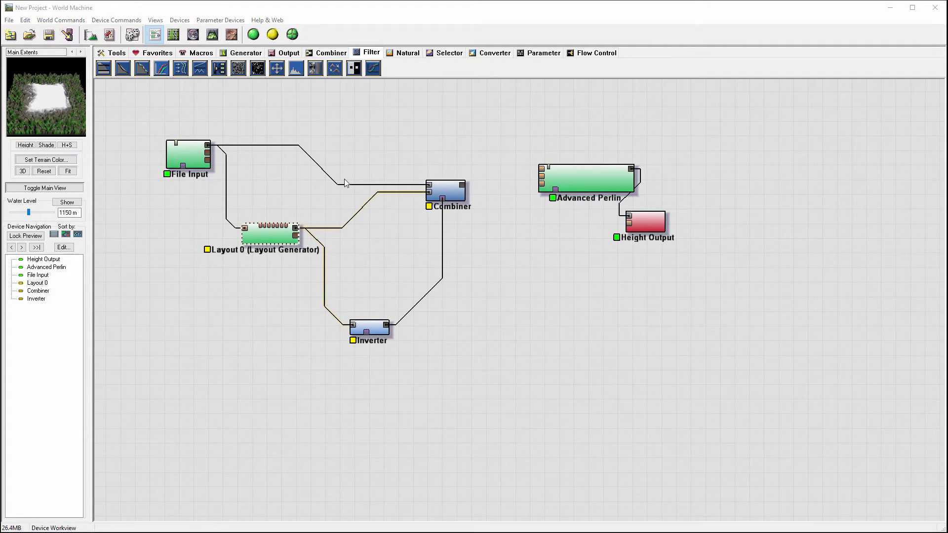
Disconnect File Input from Layout 0, then move Layout 0 left and the Inverter lower
{"action": "mouse_move", "coordinate": [245, 228]}
{"action": "left_mouse_down"}
{"action": "mouse_move", "coordinate": [251, 169]}
{"action": "mouse_move", "coordinate": [207, 211]}
{"action": "left_mouse_up"}
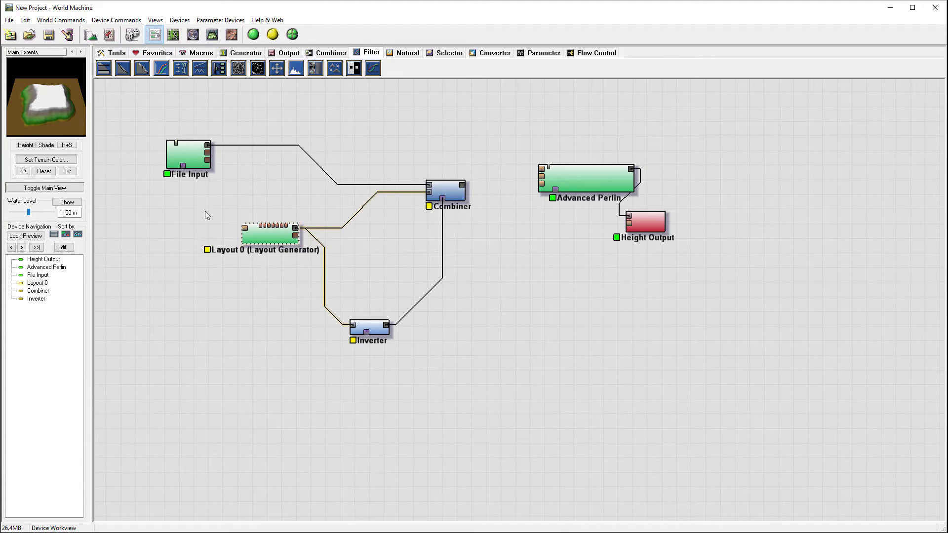
{"action": "left_click_drag", "start_coordinate": [261, 236], "coordinate": [223, 257]}
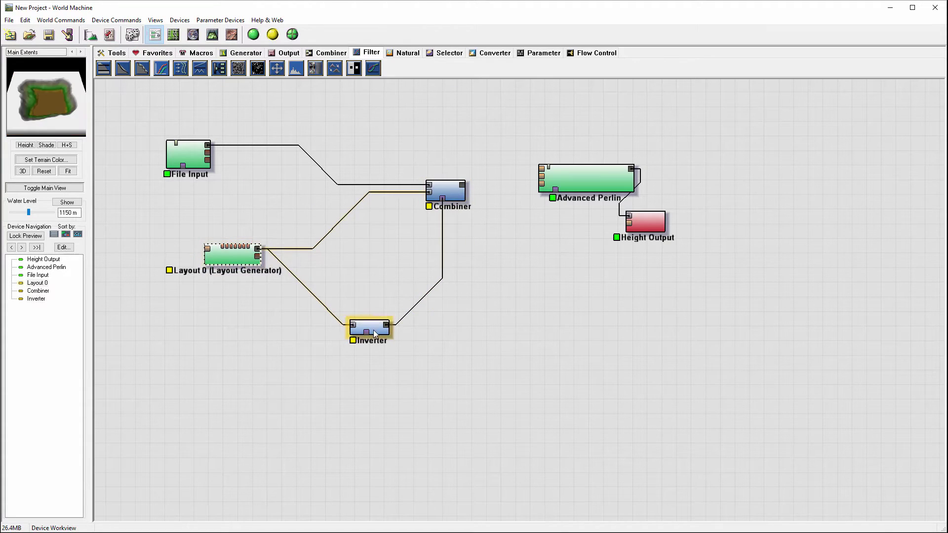
{"action": "left_click_drag", "start_coordinate": [369, 328], "coordinate": [334, 327]}
{"action": "left_click", "coordinate": [452, 194]}
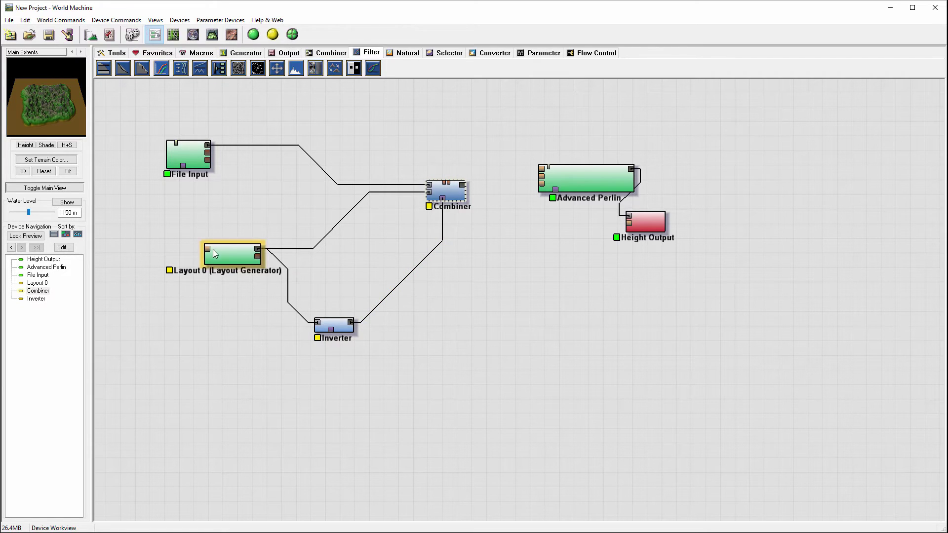
{"action": "left_click_drag", "start_coordinate": [215, 254], "coordinate": [181, 258]}
{"action": "left_click_drag", "start_coordinate": [354, 337], "coordinate": [389, 354]}
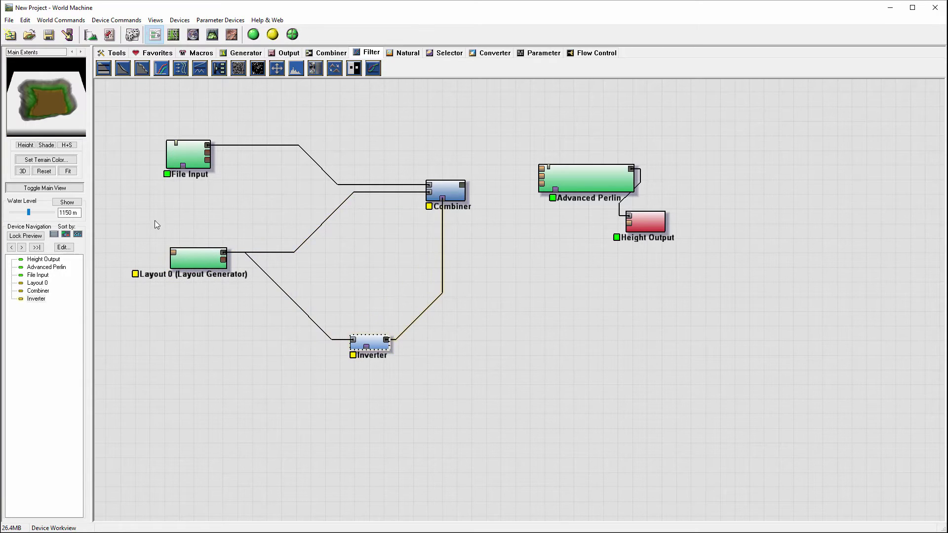
Drop a Blur device onto the Layout 0–Inverter wire and set its radius to 80
{"action": "mouse_move", "coordinate": [316, 69]}
{"action": "left_mouse_down"}
{"action": "mouse_move", "coordinate": [311, 306]}
{"action": "mouse_move", "coordinate": [297, 300]}
{"action": "left_mouse_up"}
{"action": "double_click", "coordinate": [297, 299]}
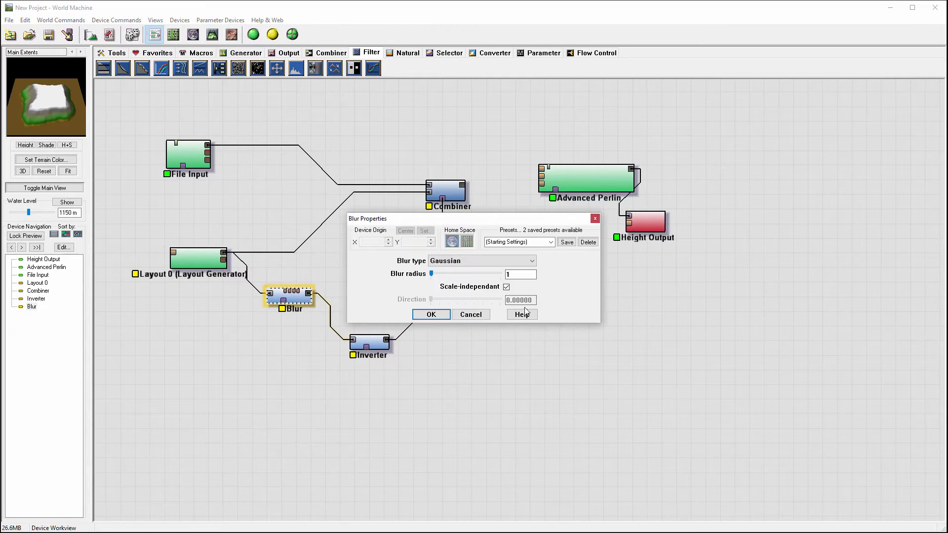
{"action": "left_click_drag", "start_coordinate": [430, 274], "coordinate": [479, 274]}
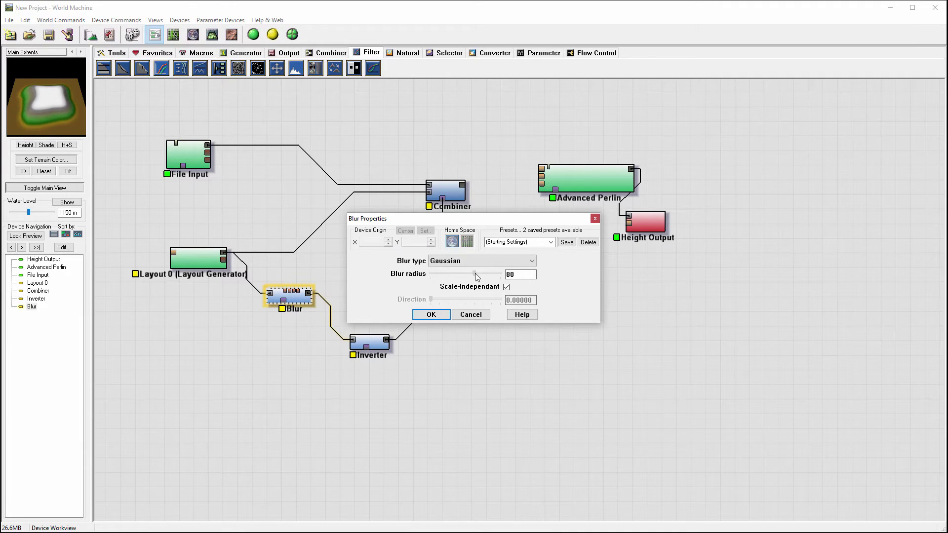
{"action": "left_click", "coordinate": [429, 315]}
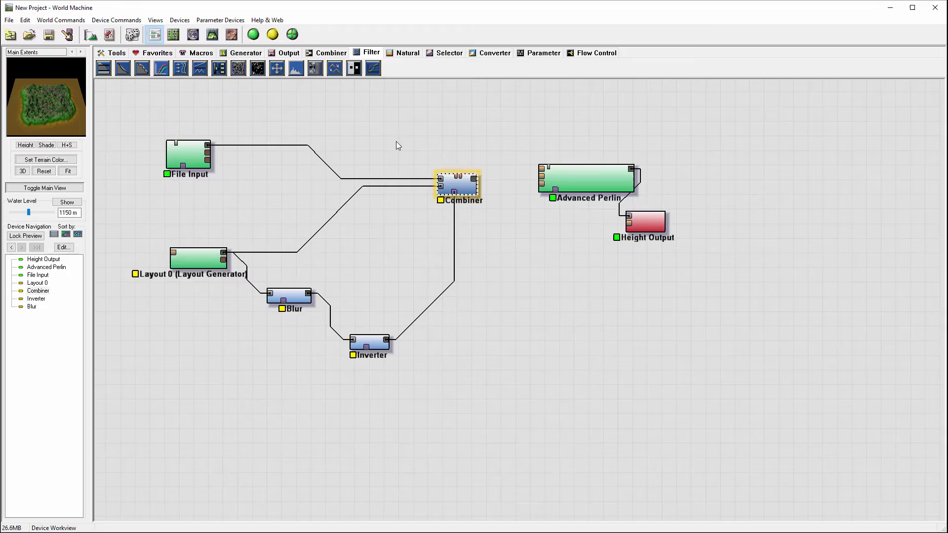
{"action": "left_click", "coordinate": [212, 35]}
{"action": "left_click", "coordinate": [253, 35]}
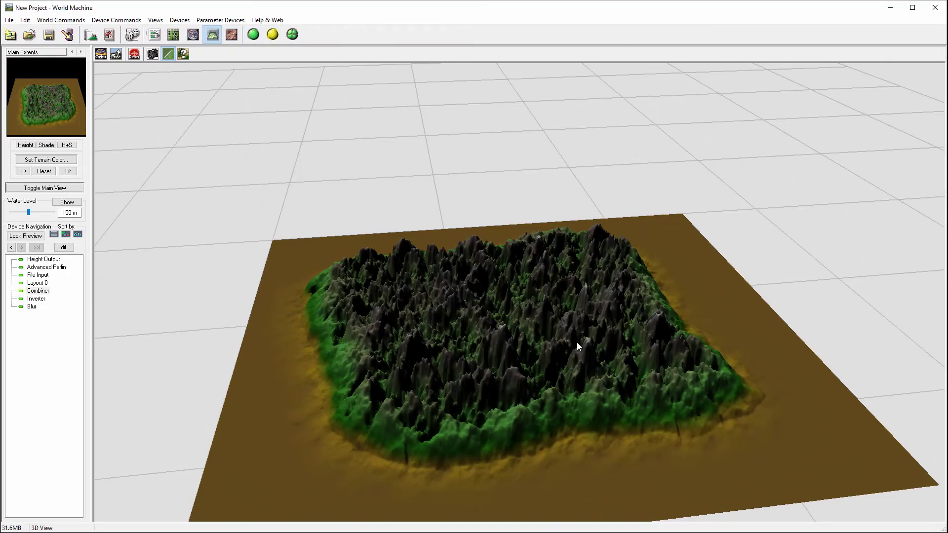
{"action": "mouse_move", "coordinate": [578, 343]}
{"action": "left_mouse_down"}
{"action": "mouse_move", "coordinate": [637, 320]}
{"action": "mouse_move", "coordinate": [704, 395]}
{"action": "mouse_move", "coordinate": [528, 422]}
{"action": "mouse_move", "coordinate": [366, 348]}
{"action": "mouse_move", "coordinate": [417, 324]}
{"action": "left_mouse_up"}
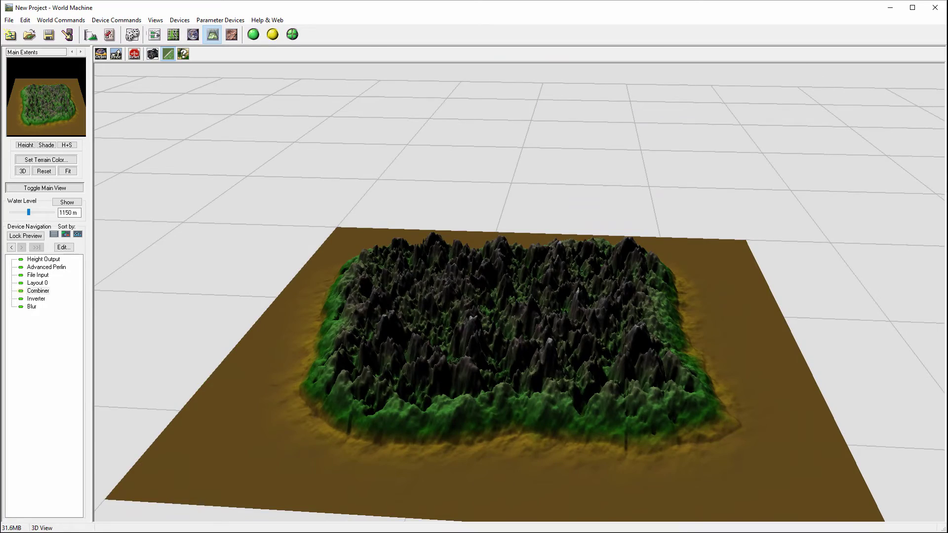
{"action": "left_click_drag", "start_coordinate": [431, 367], "coordinate": [366, 405]}
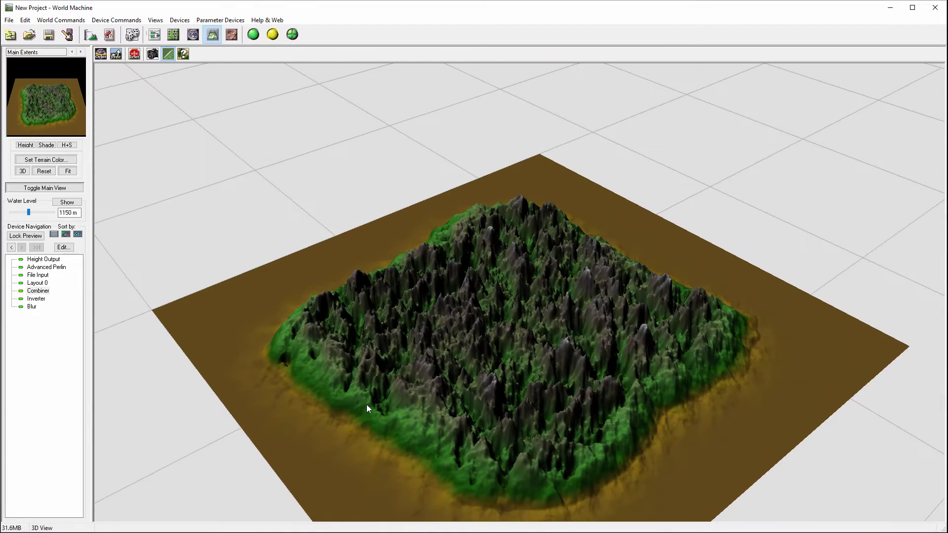
{"action": "mouse_move", "coordinate": [622, 387]}
{"action": "left_mouse_down"}
{"action": "mouse_move", "coordinate": [492, 412]}
{"action": "mouse_move", "coordinate": [456, 432]}
{"action": "mouse_move", "coordinate": [259, 391]}
{"action": "mouse_move", "coordinate": [703, 381]}
{"action": "mouse_move", "coordinate": [616, 358]}
{"action": "left_mouse_up"}
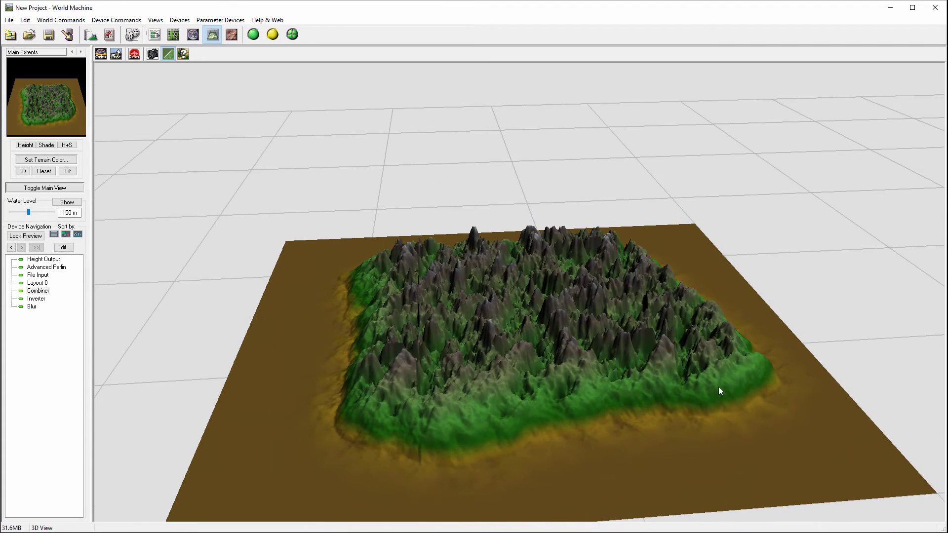
{"action": "mouse_move", "coordinate": [719, 391]}
{"action": "left_mouse_down"}
{"action": "mouse_move", "coordinate": [744, 368]}
{"action": "mouse_move", "coordinate": [693, 383]}
{"action": "mouse_move", "coordinate": [181, 91]}
{"action": "left_mouse_up"}
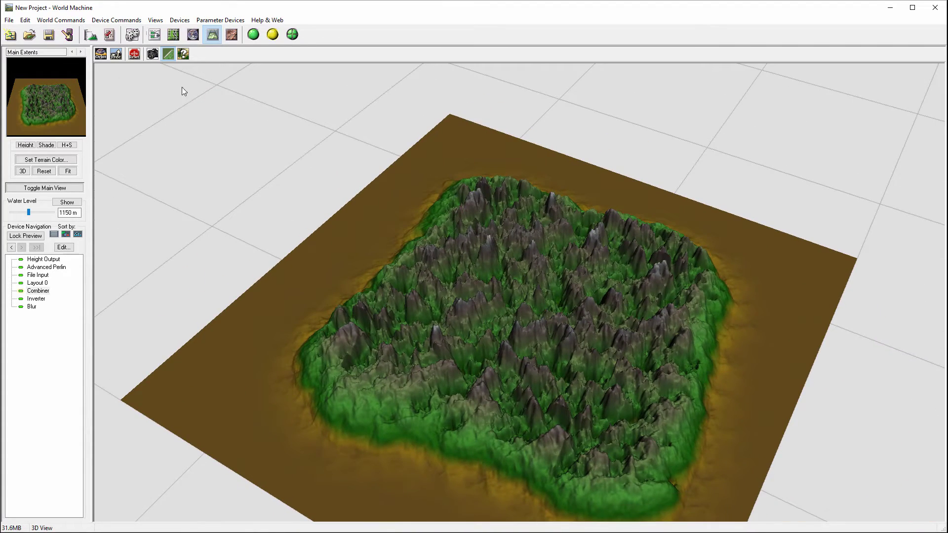
{"action": "left_click", "coordinate": [158, 35]}
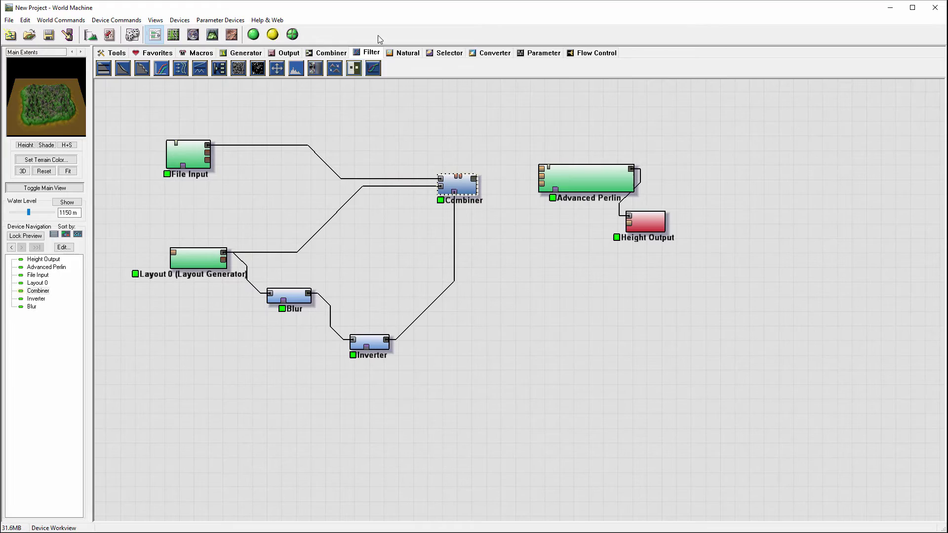
Place a Natural Erosion device on the wire between the Inverter and the Combiner
{"action": "left_click", "coordinate": [408, 53]}
{"action": "left_click", "coordinate": [104, 67]}
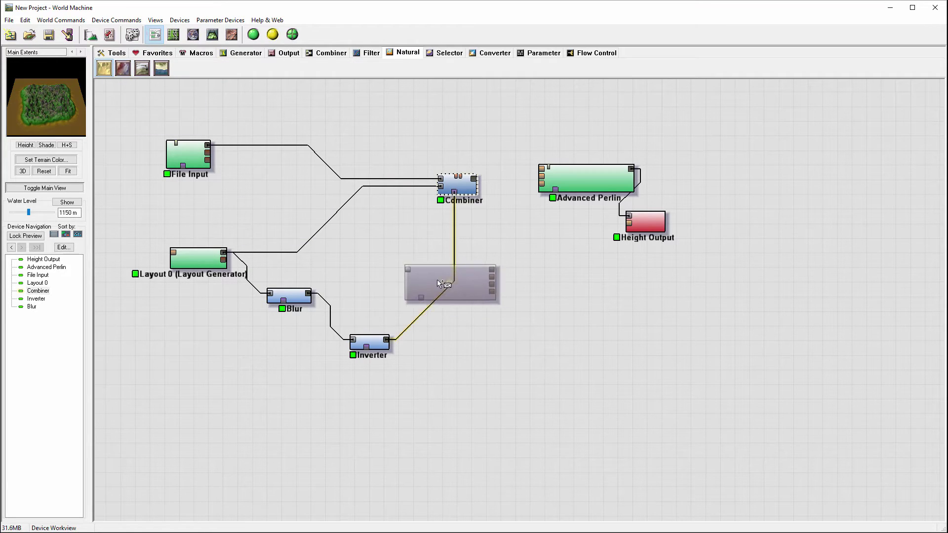
{"action": "left_click", "coordinate": [441, 295]}
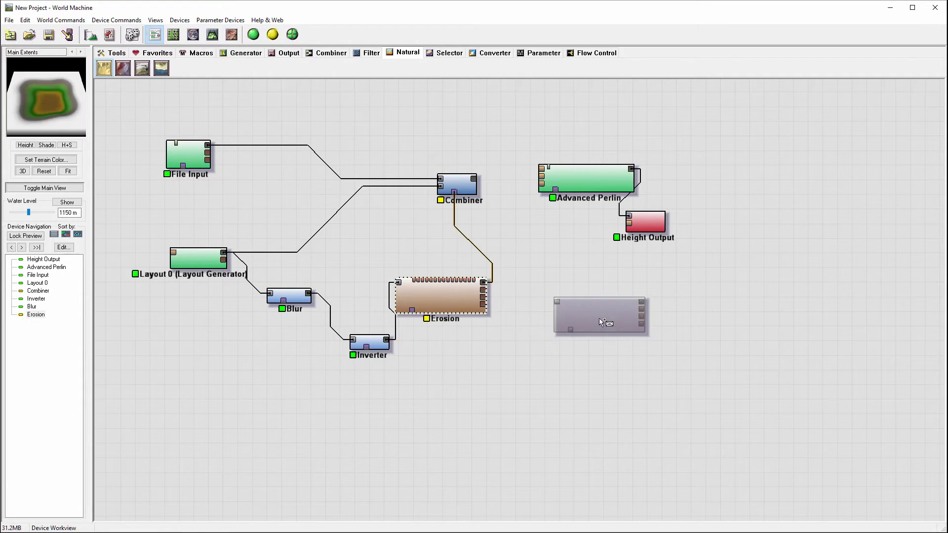
{"action": "key", "text": "Escape"}
Switch the Erosion to Channeled Erosion, tune erosive power and raise sediment carry
{"action": "double_click", "coordinate": [460, 306]}
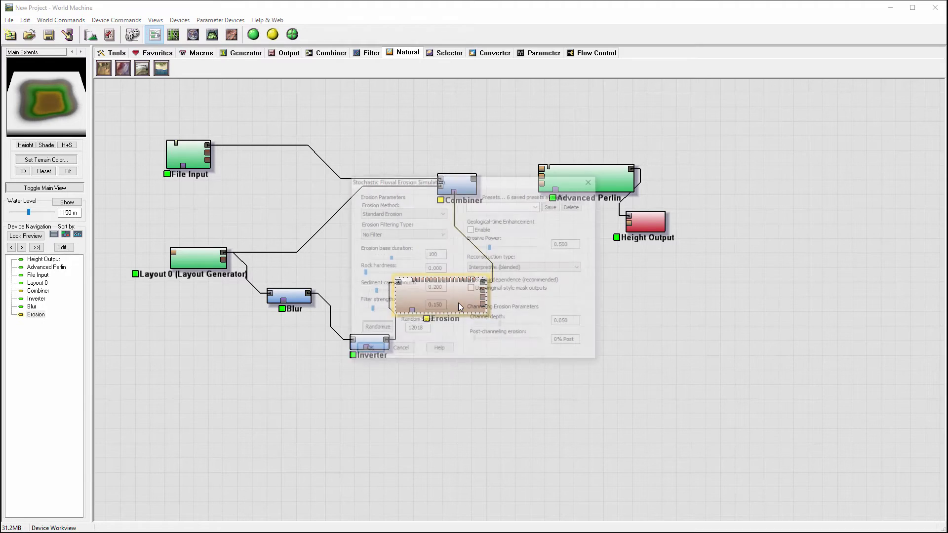
{"action": "left_click", "coordinate": [427, 211]}
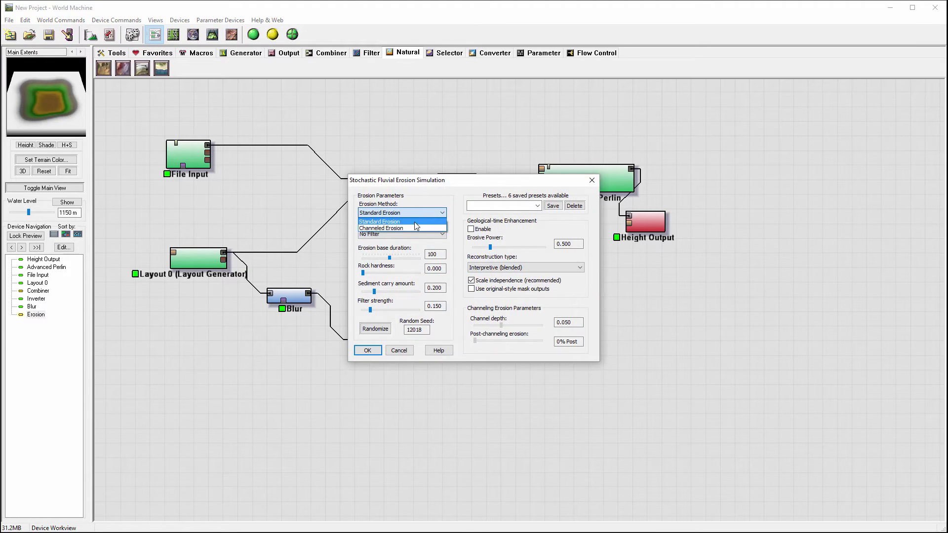
{"action": "left_click", "coordinate": [415, 229]}
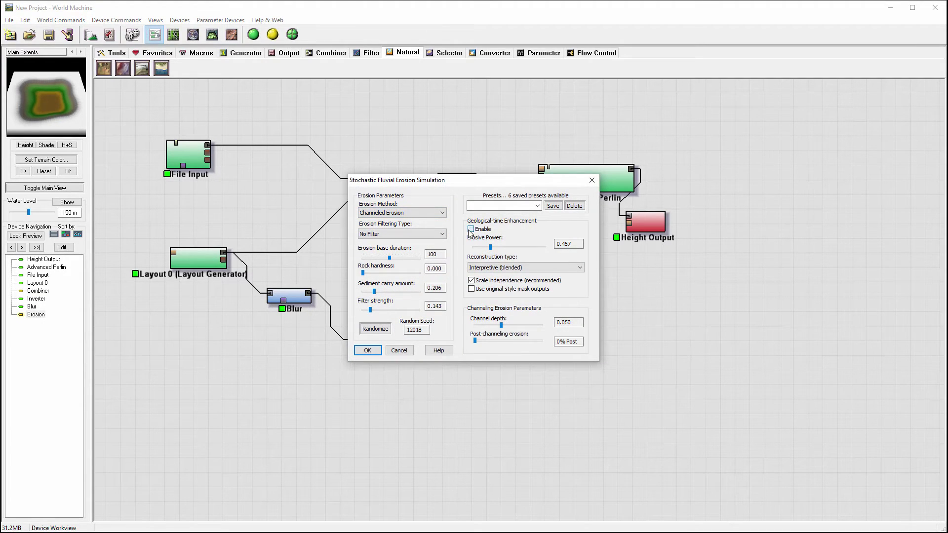
{"action": "left_click_drag", "start_coordinate": [493, 252], "coordinate": [522, 254]}
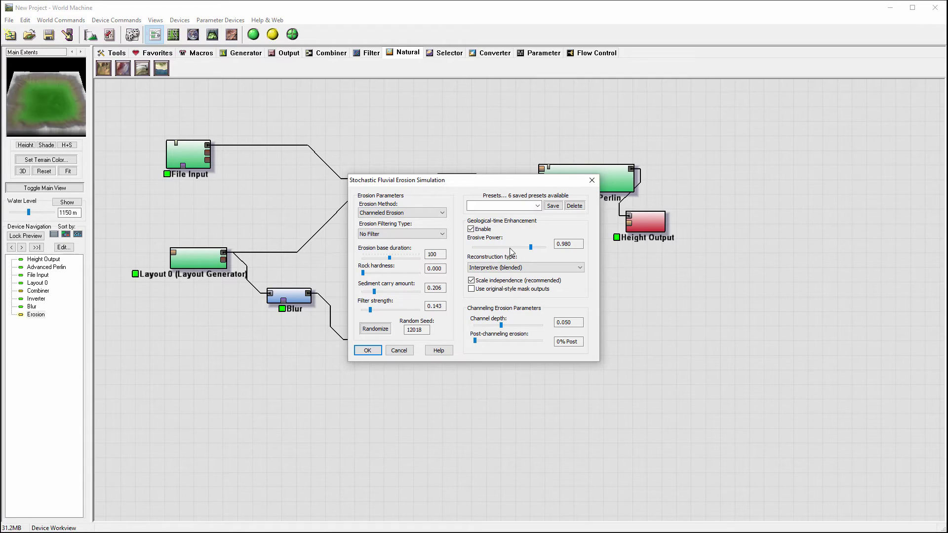
{"action": "left_click", "coordinate": [508, 247]}
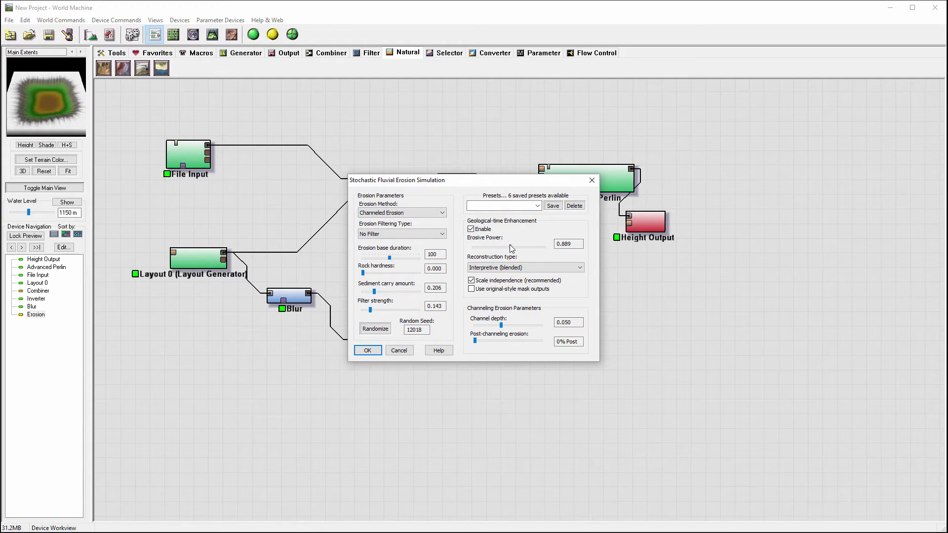
{"action": "left_click_drag", "start_coordinate": [510, 246], "coordinate": [507, 246]}
{"action": "left_click_drag", "start_coordinate": [380, 292], "coordinate": [382, 294]}
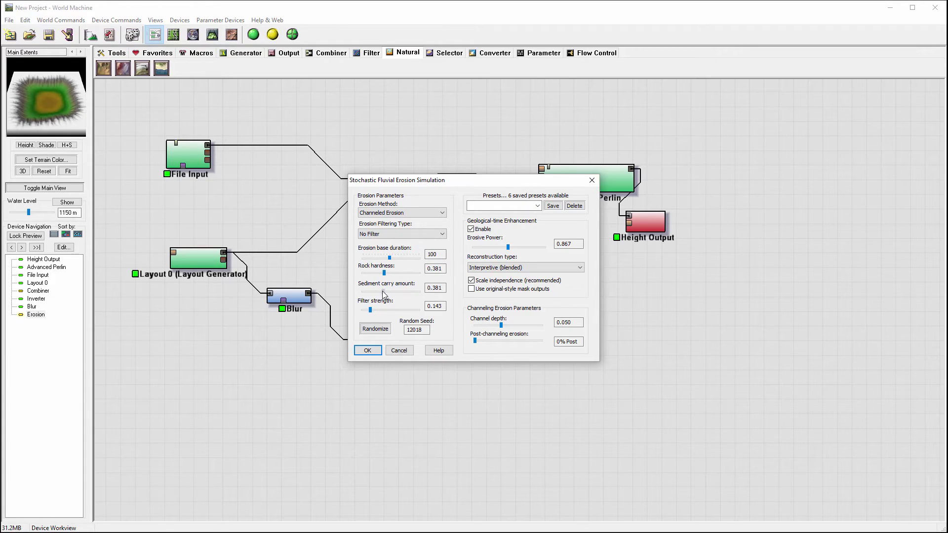
{"action": "left_click_drag", "start_coordinate": [507, 251], "coordinate": [505, 248]}
{"action": "left_click", "coordinate": [366, 352]}
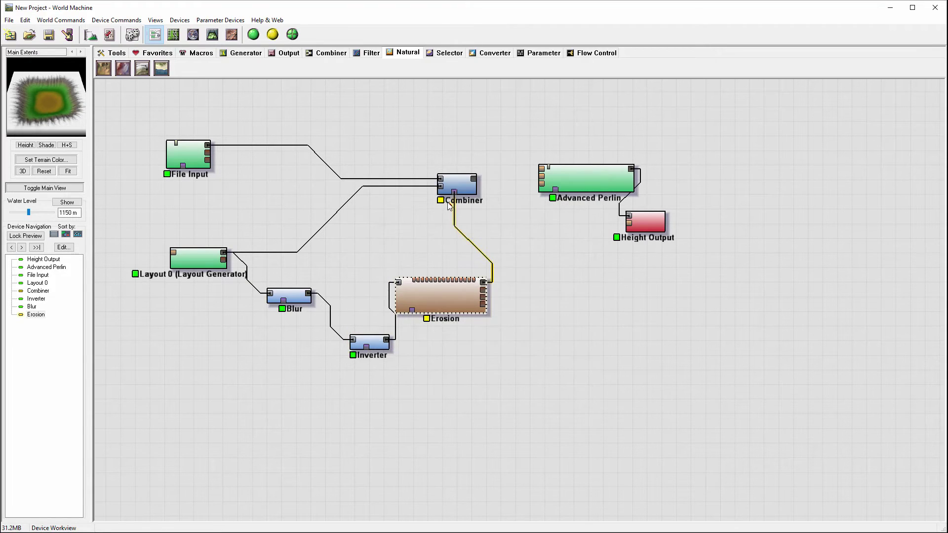
{"action": "left_click", "coordinate": [465, 183]}
{"action": "left_click", "coordinate": [272, 35]}
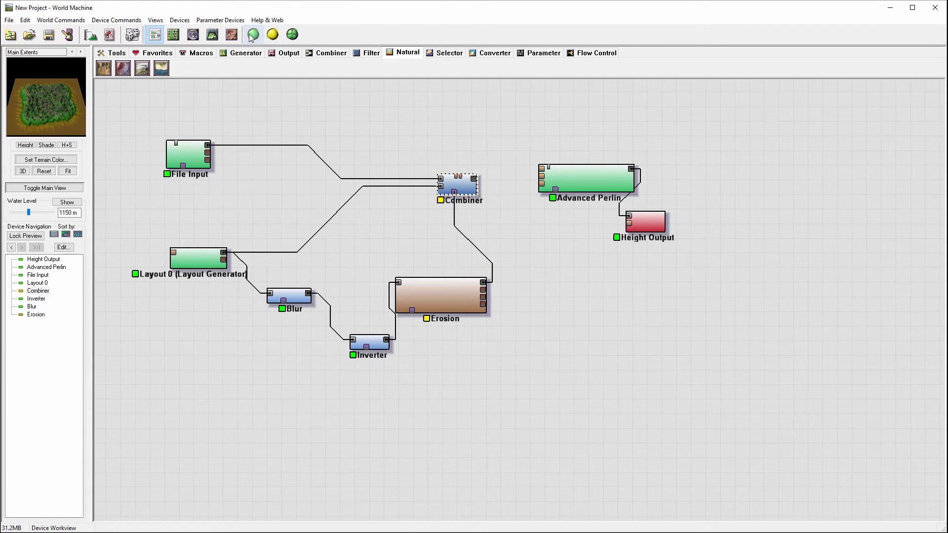
{"action": "left_click", "coordinate": [213, 35]}
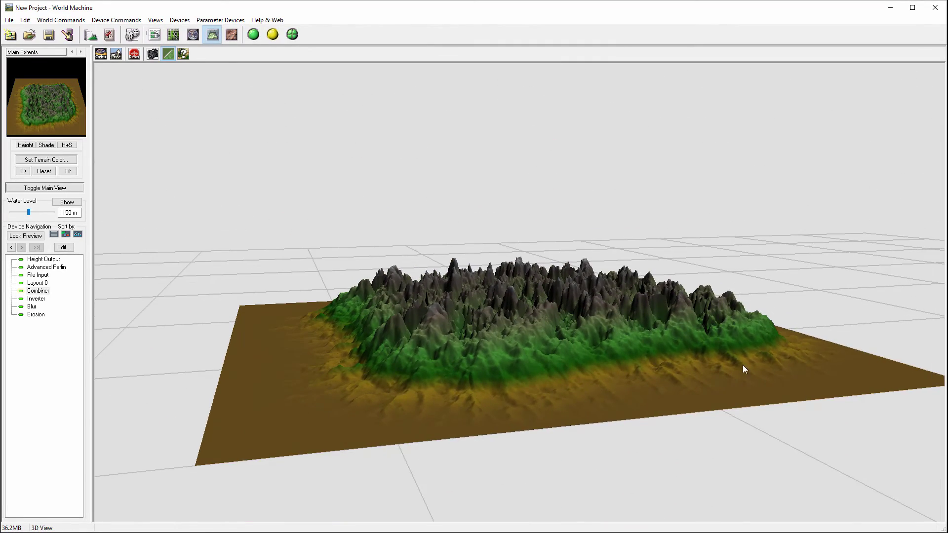
{"action": "mouse_move", "coordinate": [743, 366]}
{"action": "left_mouse_down"}
{"action": "mouse_move", "coordinate": [534, 410]}
{"action": "mouse_move", "coordinate": [701, 462]}
{"action": "mouse_move", "coordinate": [696, 425]}
{"action": "mouse_move", "coordinate": [712, 405]}
{"action": "mouse_move", "coordinate": [735, 431]}
{"action": "mouse_move", "coordinate": [614, 325]}
{"action": "mouse_move", "coordinate": [547, 336]}
{"action": "mouse_move", "coordinate": [550, 221]}
{"action": "mouse_move", "coordinate": [531, 230]}
{"action": "mouse_move", "coordinate": [469, 421]}
{"action": "left_mouse_up"}
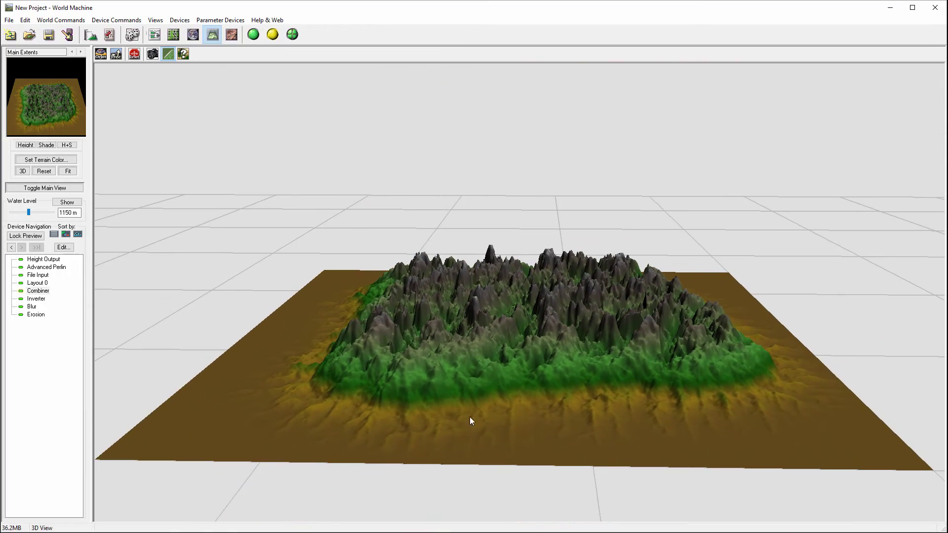
{"action": "mouse_move", "coordinate": [697, 396]}
{"action": "left_mouse_down"}
{"action": "mouse_move", "coordinate": [662, 430]}
{"action": "mouse_move", "coordinate": [630, 438]}
{"action": "mouse_move", "coordinate": [797, 349]}
{"action": "mouse_move", "coordinate": [717, 366]}
{"action": "mouse_move", "coordinate": [744, 339]}
{"action": "mouse_move", "coordinate": [583, 342]}
{"action": "mouse_move", "coordinate": [765, 356]}
{"action": "mouse_move", "coordinate": [681, 339]}
{"action": "mouse_move", "coordinate": [700, 299]}
{"action": "mouse_move", "coordinate": [718, 338]}
{"action": "mouse_move", "coordinate": [712, 410]}
{"action": "mouse_move", "coordinate": [629, 421]}
{"action": "mouse_move", "coordinate": [698, 396]}
{"action": "mouse_move", "coordinate": [721, 358]}
{"action": "mouse_move", "coordinate": [546, 343]}
{"action": "mouse_move", "coordinate": [629, 360]}
{"action": "mouse_move", "coordinate": [657, 271]}
{"action": "mouse_move", "coordinate": [649, 352]}
{"action": "mouse_move", "coordinate": [612, 370]}
{"action": "mouse_move", "coordinate": [700, 274]}
{"action": "mouse_move", "coordinate": [579, 204]}
{"action": "mouse_move", "coordinate": [577, 174]}
{"action": "mouse_move", "coordinate": [444, 189]}
{"action": "mouse_move", "coordinate": [669, 220]}
{"action": "left_mouse_up"}
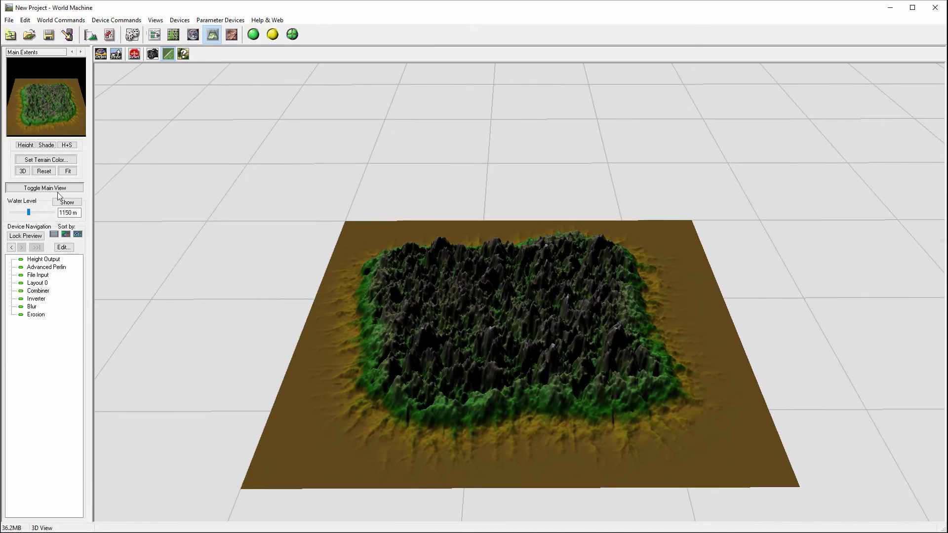
Lower the displayed water level to 210 m, then hide the water plane
{"action": "left_click", "coordinate": [67, 202]}
{"action": "mouse_move", "coordinate": [154, 247]}
{"action": "left_mouse_down"}
{"action": "mouse_move", "coordinate": [421, 345]}
{"action": "mouse_move", "coordinate": [469, 286]}
{"action": "mouse_move", "coordinate": [469, 310]}
{"action": "mouse_move", "coordinate": [467, 275]}
{"action": "left_mouse_up"}
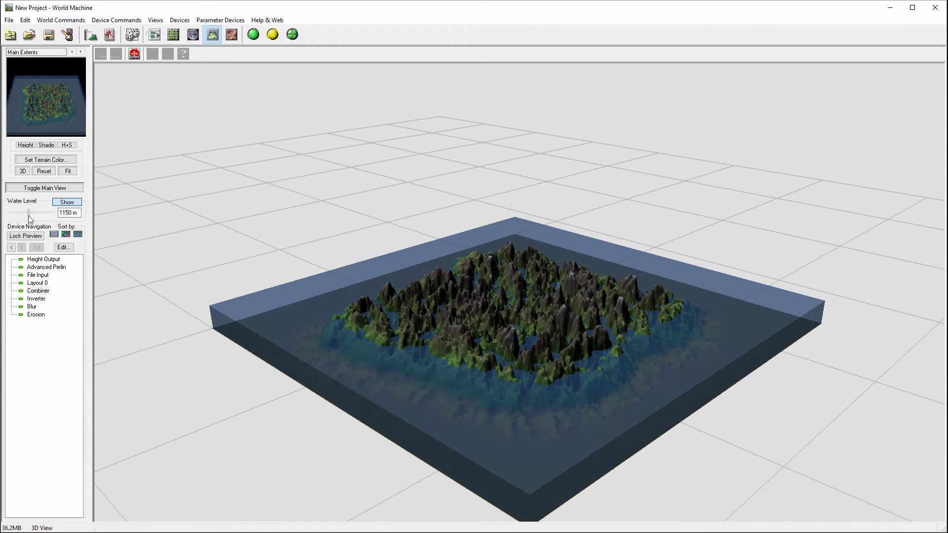
{"action": "left_click_drag", "start_coordinate": [28, 215], "coordinate": [16, 214]}
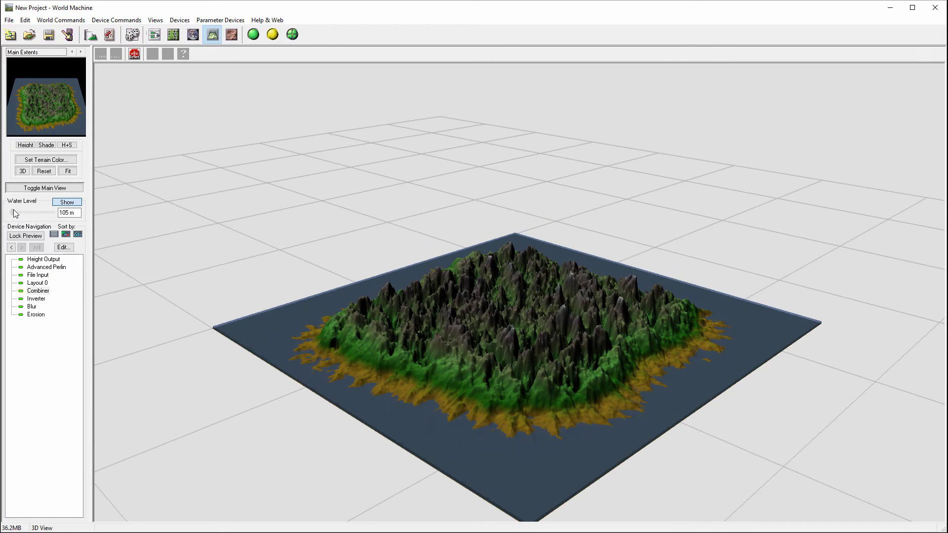
{"action": "left_click_drag", "start_coordinate": [15, 213], "coordinate": [14, 213]}
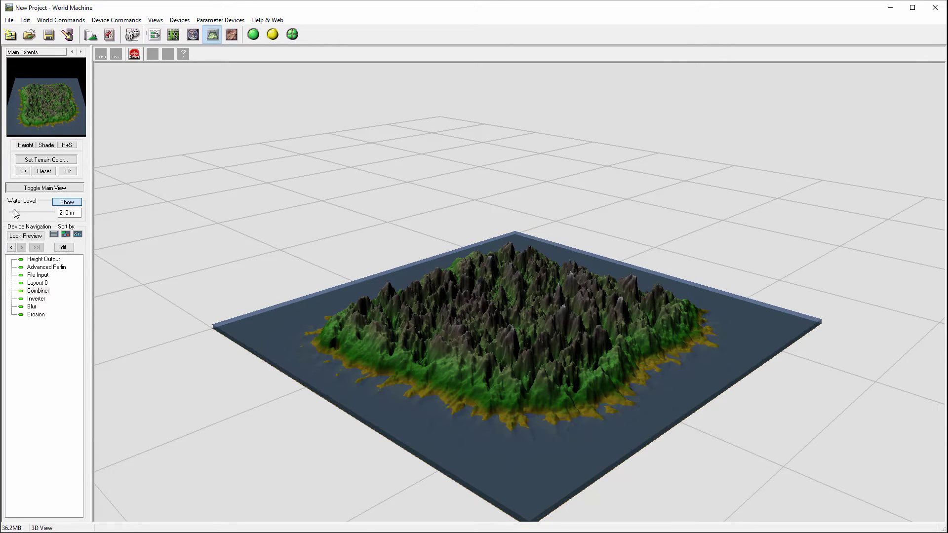
{"action": "mouse_move", "coordinate": [378, 323]}
{"action": "left_mouse_down"}
{"action": "mouse_move", "coordinate": [641, 422]}
{"action": "mouse_move", "coordinate": [300, 329]}
{"action": "mouse_move", "coordinate": [183, 379]}
{"action": "mouse_move", "coordinate": [247, 375]}
{"action": "mouse_move", "coordinate": [275, 317]}
{"action": "mouse_move", "coordinate": [271, 299]}
{"action": "mouse_move", "coordinate": [252, 291]}
{"action": "mouse_move", "coordinate": [191, 285]}
{"action": "mouse_move", "coordinate": [303, 352]}
{"action": "left_mouse_up"}
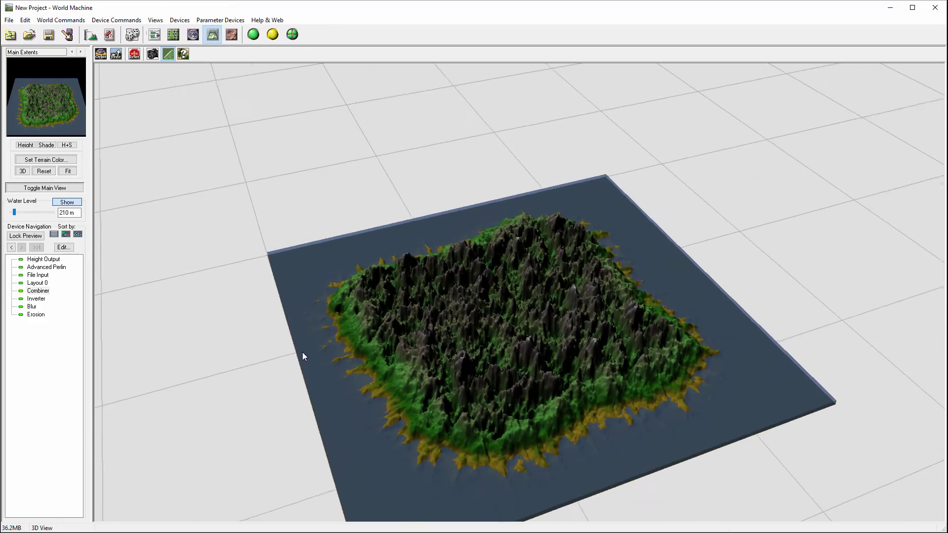
{"action": "left_click", "coordinate": [65, 204]}
{"action": "mouse_move", "coordinate": [336, 308]}
{"action": "left_mouse_down"}
{"action": "mouse_move", "coordinate": [523, 303]}
{"action": "mouse_move", "coordinate": [477, 343]}
{"action": "left_mouse_up"}
Back in the node graph, rewire the Combiner output and delete Advanced Perlin
{"action": "left_click", "coordinate": [154, 35]}
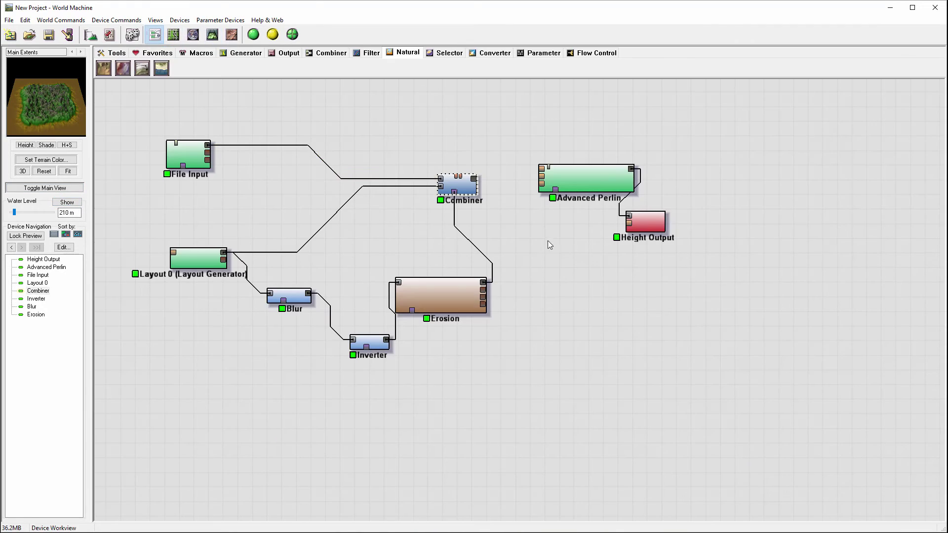
{"action": "left_click_drag", "start_coordinate": [475, 180], "coordinate": [546, 171]}
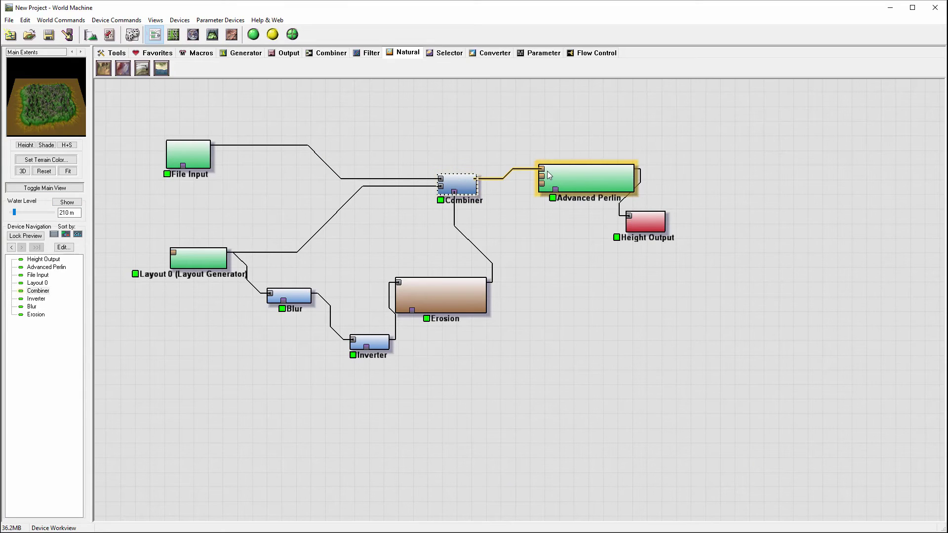
{"action": "left_click_drag", "start_coordinate": [644, 223], "coordinate": [713, 202]}
{"action": "left_click_drag", "start_coordinate": [593, 181], "coordinate": [586, 181]}
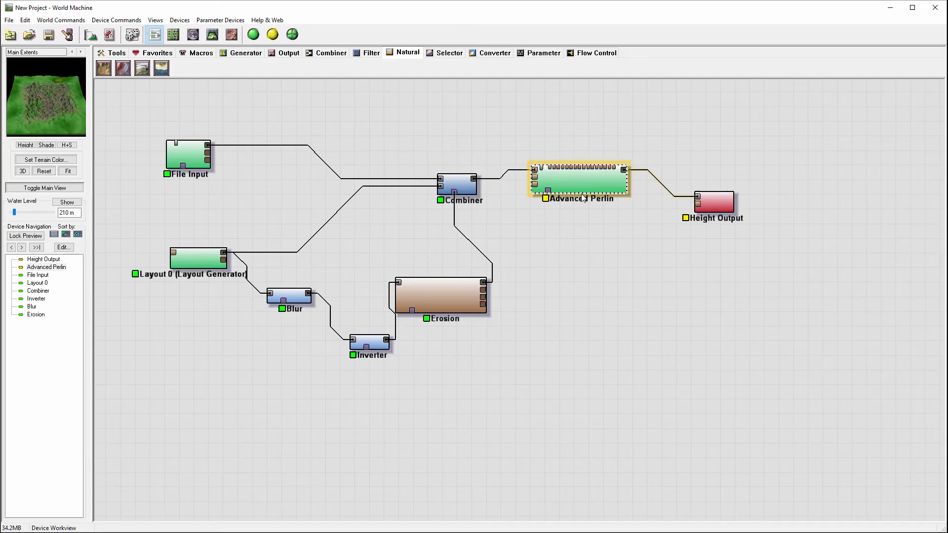
{"action": "key", "text": "Delete"}
Rearrange the Combiner, Height Output and edge Erosion nodes in the graph
{"action": "left_click", "coordinate": [464, 190]}
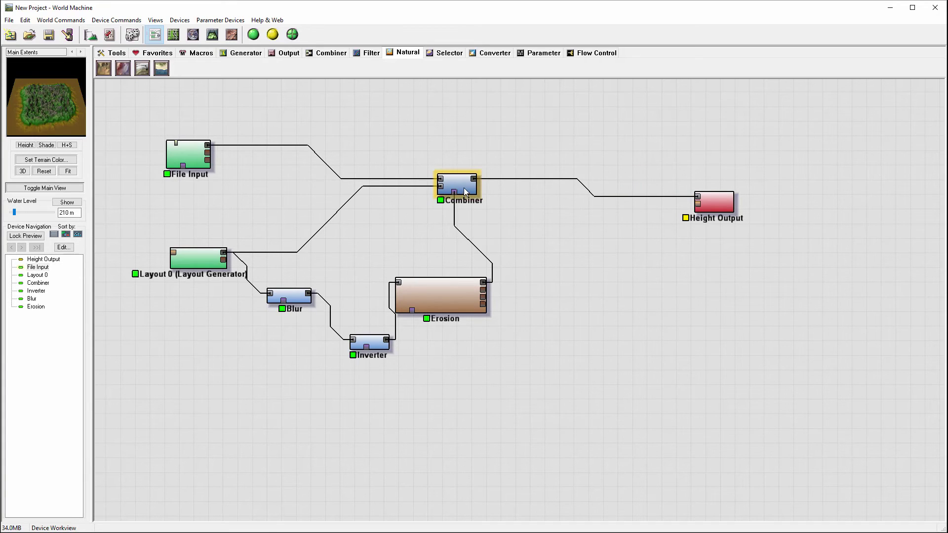
{"action": "left_click_drag", "start_coordinate": [463, 190], "coordinate": [533, 212]}
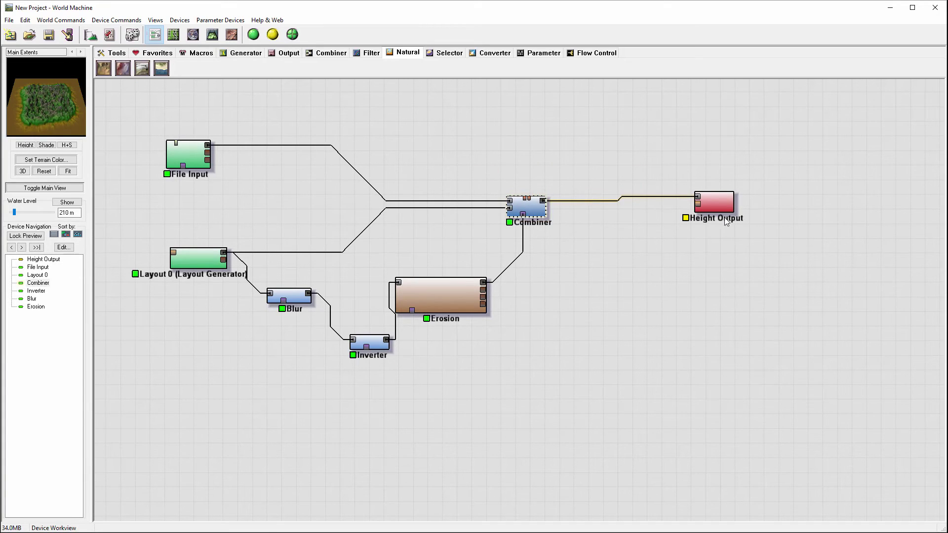
{"action": "left_click_drag", "start_coordinate": [722, 202], "coordinate": [661, 210]}
{"action": "left_click_drag", "start_coordinate": [443, 303], "coordinate": [460, 271]}
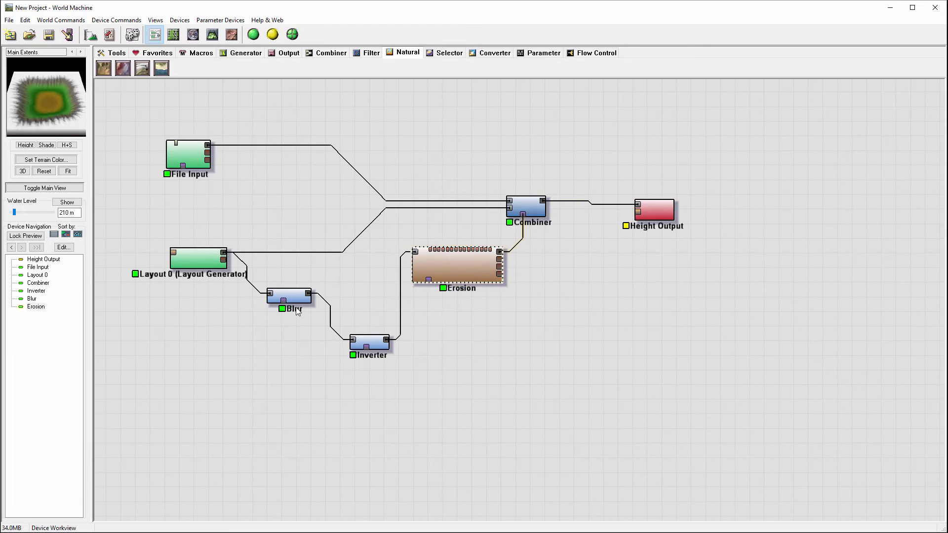
{"action": "left_click_drag", "start_coordinate": [649, 206], "coordinate": [686, 195]}
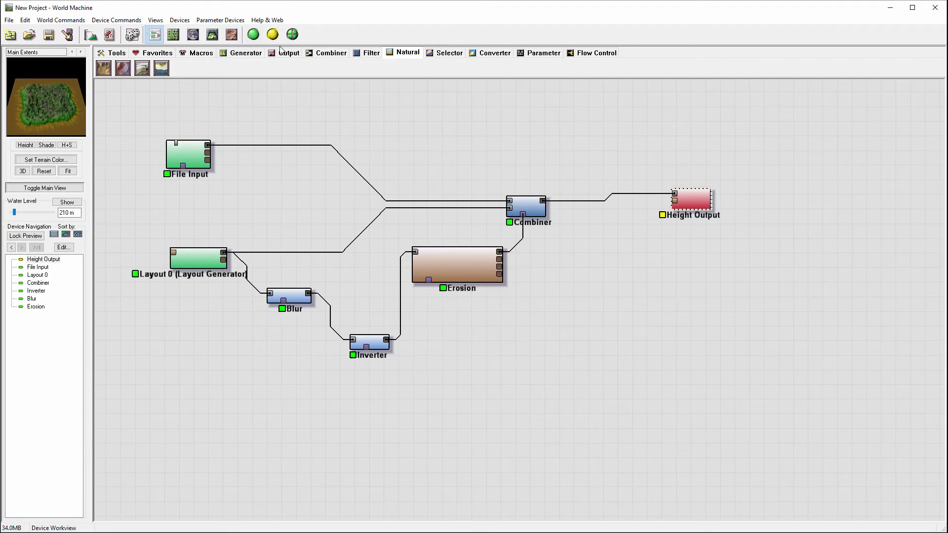
Drop a new Erosion device between Combiner and Height Output, moving Height Output right
{"action": "left_click", "coordinate": [330, 53]}
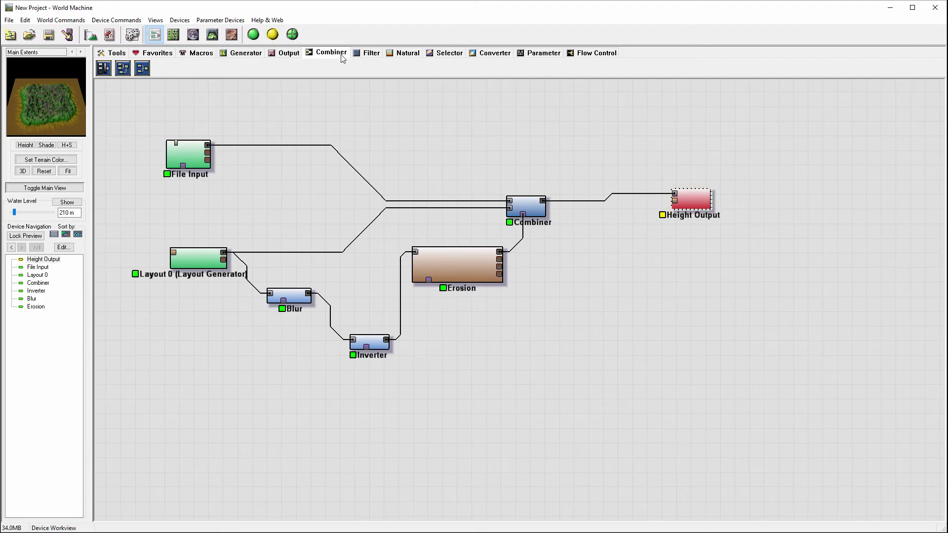
{"action": "left_click", "coordinate": [395, 57]}
{"action": "left_click", "coordinate": [143, 68]}
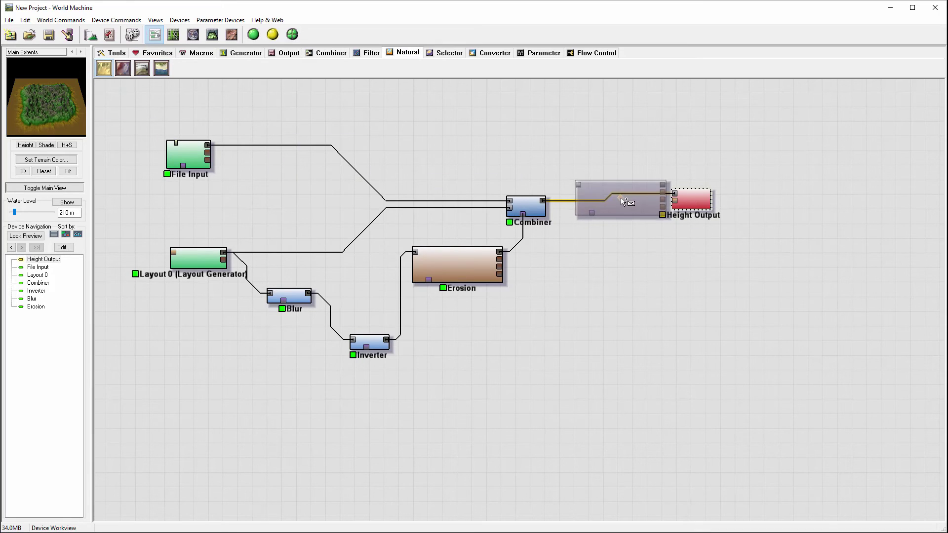
{"action": "left_click", "coordinate": [621, 199]}
{"action": "left_click_drag", "start_coordinate": [692, 198], "coordinate": [809, 182]}
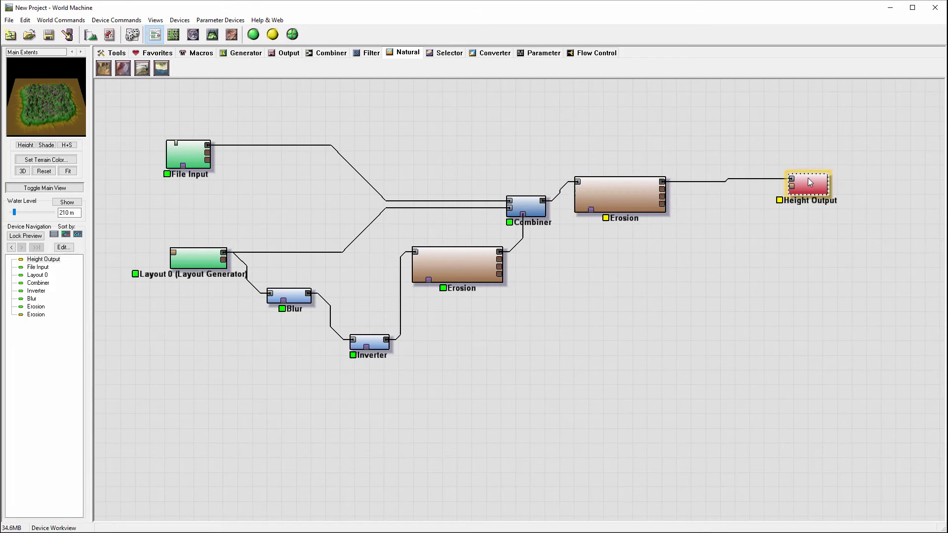
Configure the new Erosion node: Channeled Erosion, erosive power 0.160, sediment carry 0.190
{"action": "double_click", "coordinate": [613, 192]}
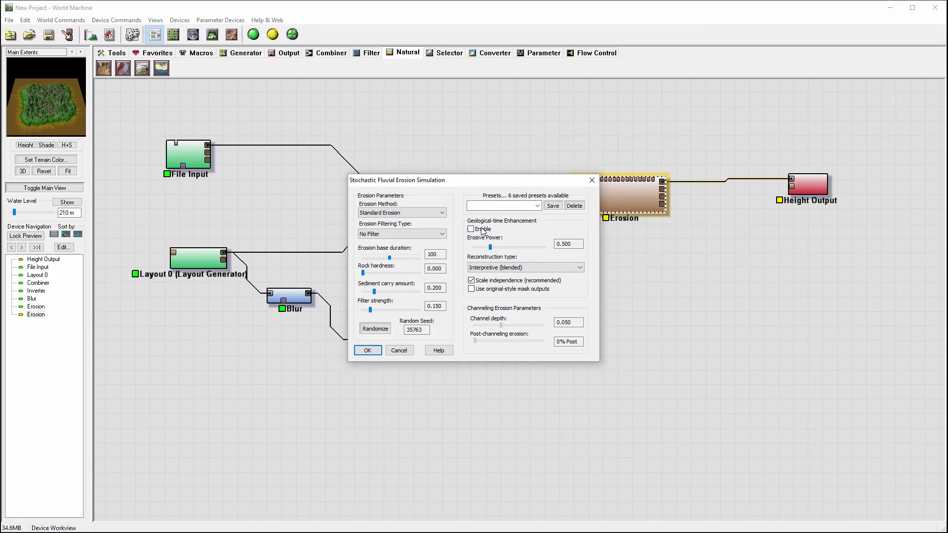
{"action": "left_click", "coordinate": [400, 213]}
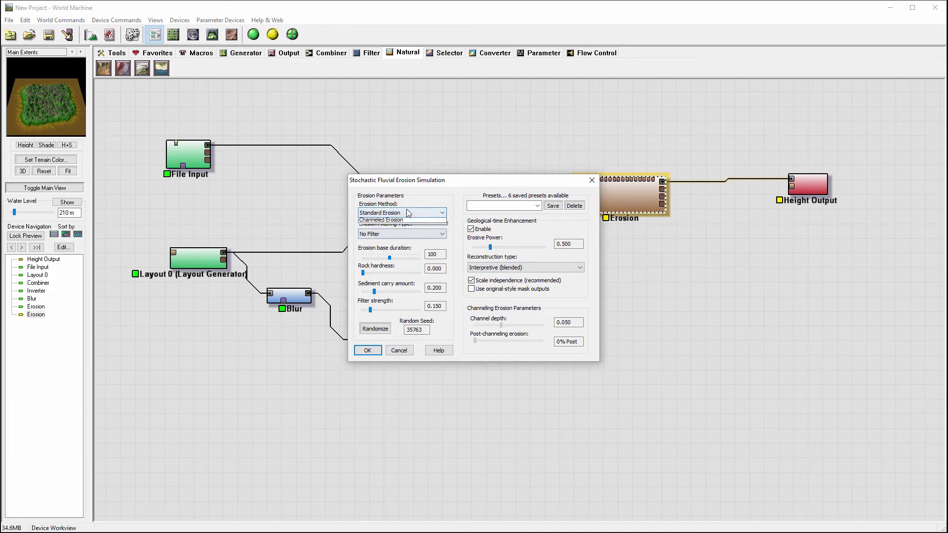
{"action": "left_click", "coordinate": [393, 230]}
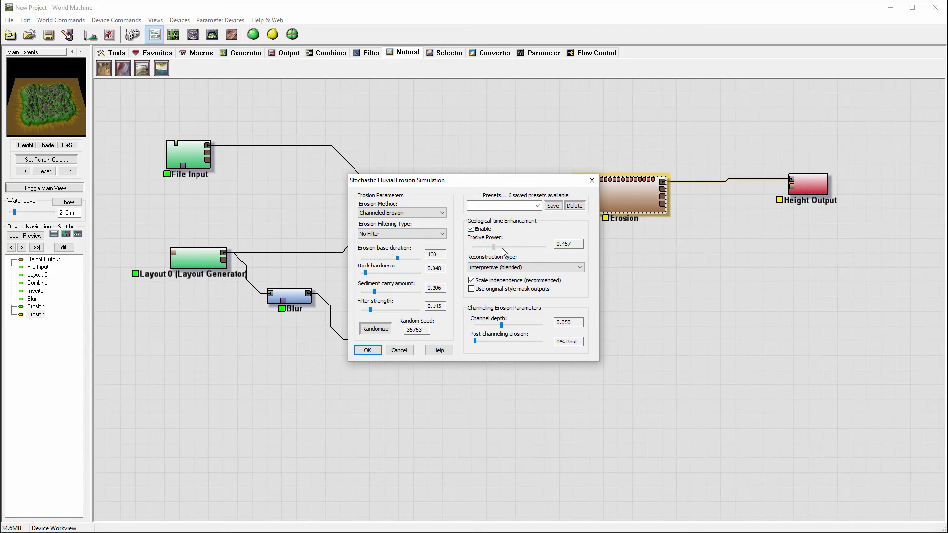
{"action": "left_click_drag", "start_coordinate": [503, 250], "coordinate": [493, 251]}
{"action": "left_click_drag", "start_coordinate": [385, 290], "coordinate": [374, 291]}
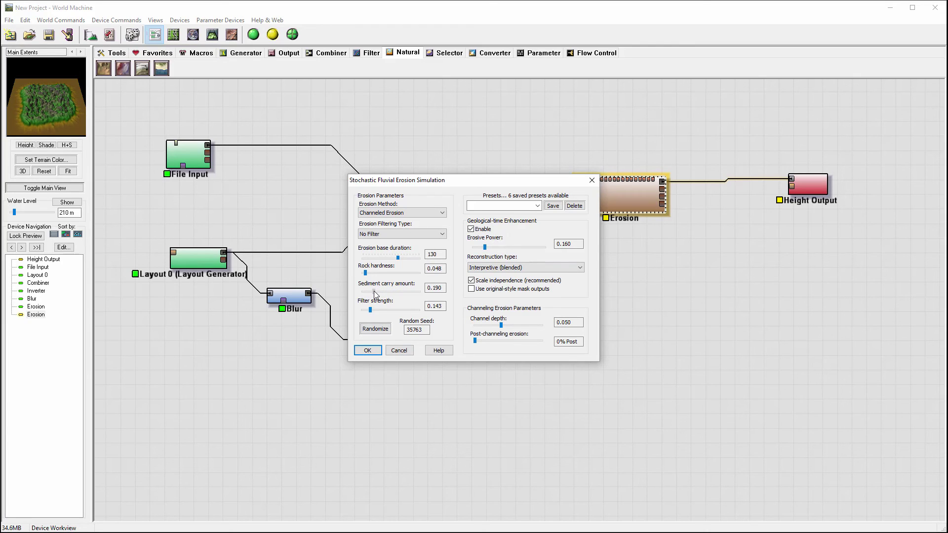
{"action": "left_click", "coordinate": [368, 351]}
{"action": "left_click", "coordinate": [816, 181]}
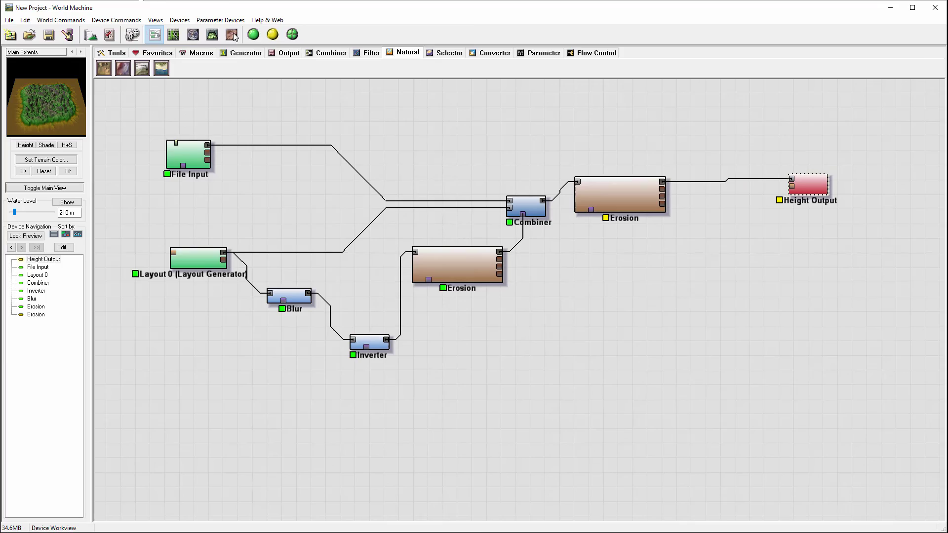
{"action": "left_click", "coordinate": [212, 34]}
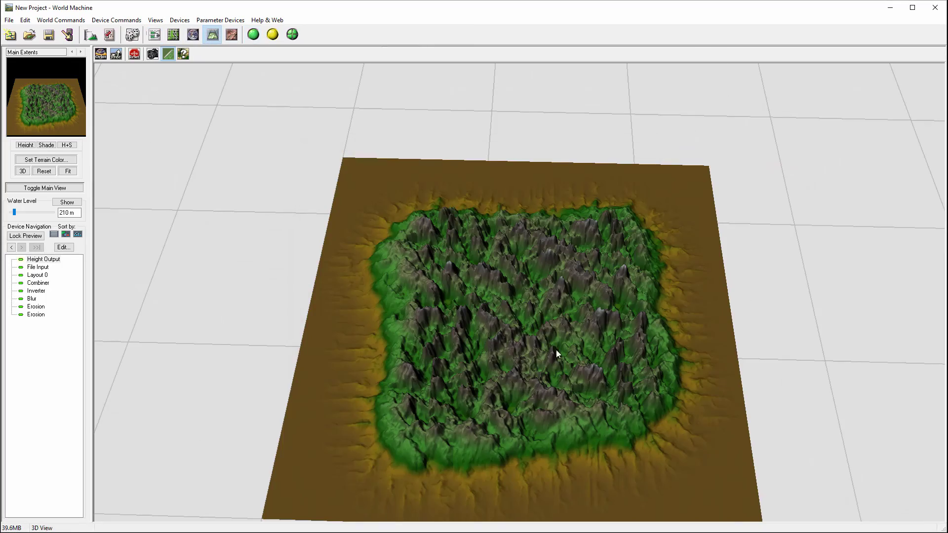
{"action": "mouse_move", "coordinate": [557, 354]}
{"action": "left_mouse_down"}
{"action": "mouse_move", "coordinate": [490, 379]}
{"action": "mouse_move", "coordinate": [600, 352]}
{"action": "mouse_move", "coordinate": [653, 403]}
{"action": "mouse_move", "coordinate": [528, 372]}
{"action": "mouse_move", "coordinate": [592, 356]}
{"action": "mouse_move", "coordinate": [698, 265]}
{"action": "mouse_move", "coordinate": [685, 396]}
{"action": "mouse_move", "coordinate": [683, 352]}
{"action": "mouse_move", "coordinate": [642, 390]}
{"action": "mouse_move", "coordinate": [405, 313]}
{"action": "mouse_move", "coordinate": [406, 253]}
{"action": "mouse_move", "coordinate": [363, 280]}
{"action": "left_mouse_up"}
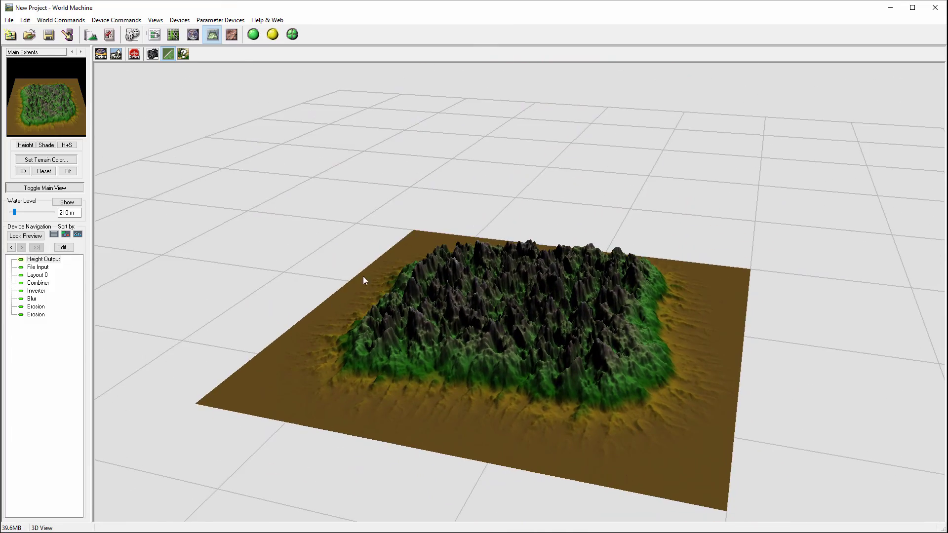
{"action": "mouse_move", "coordinate": [593, 359]}
{"action": "left_mouse_down"}
{"action": "mouse_move", "coordinate": [508, 389]}
{"action": "mouse_move", "coordinate": [159, 17]}
{"action": "left_mouse_up"}
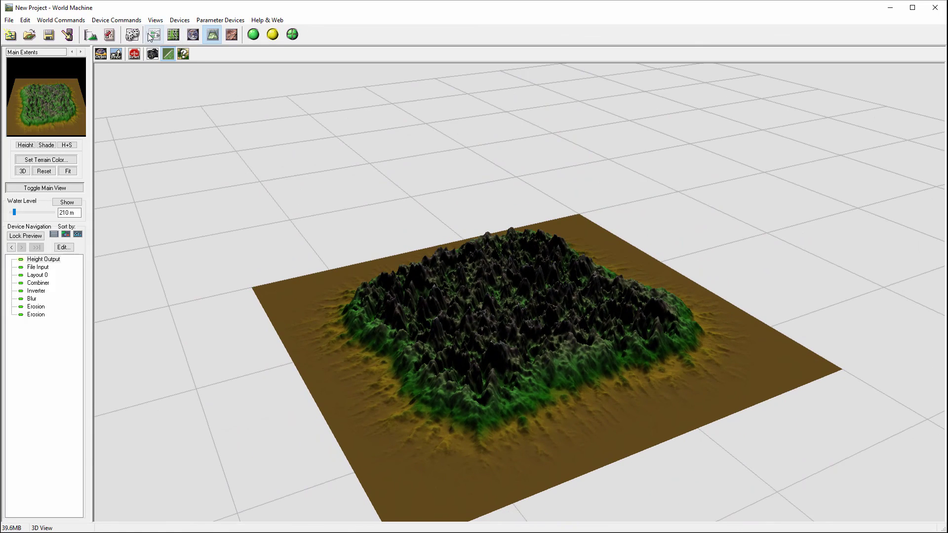
{"action": "left_click", "coordinate": [153, 35]}
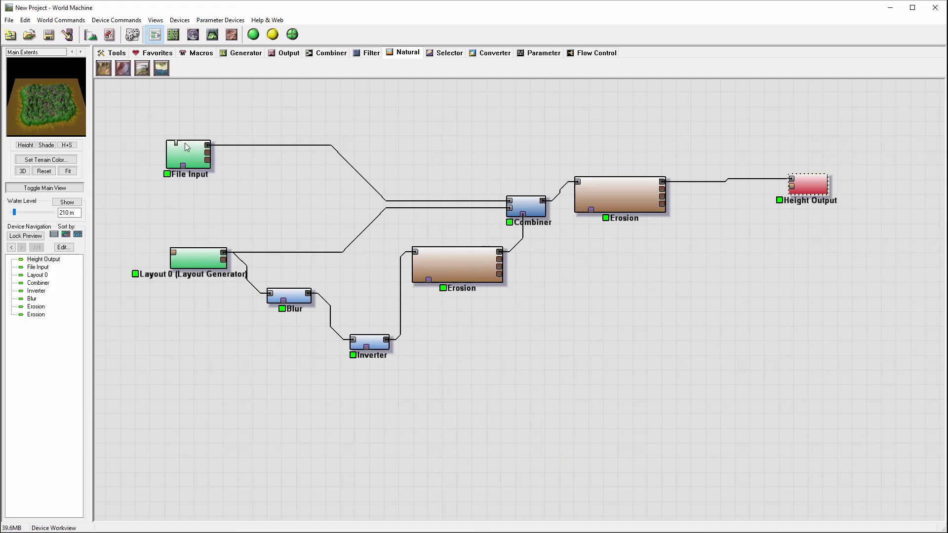
Shift File Input and Layout 0 up-right, then preview Blur, Inverter, Erosion, Combiner and File Input
{"action": "left_click_drag", "start_coordinate": [185, 143], "coordinate": [215, 134]}
{"action": "left_click_drag", "start_coordinate": [174, 264], "coordinate": [208, 243]}
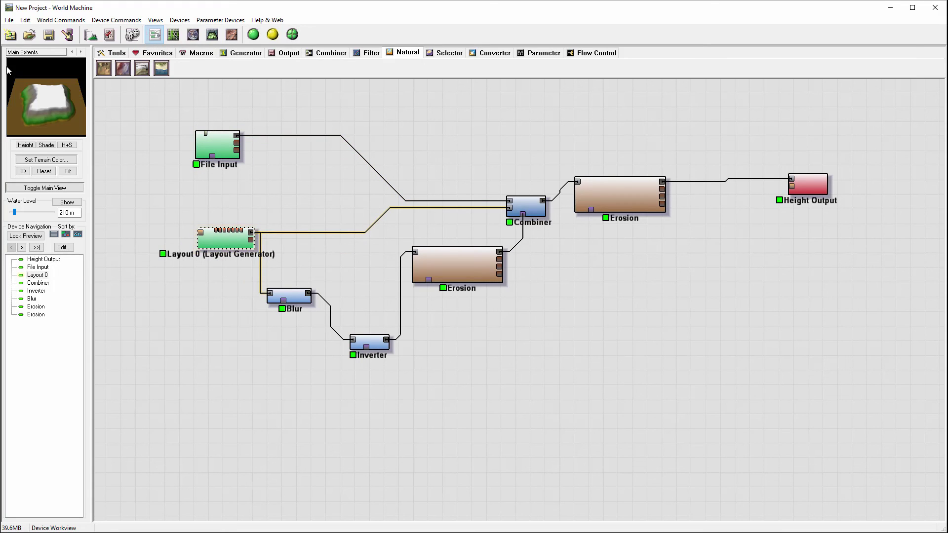
{"action": "left_click", "coordinate": [289, 296]}
{"action": "left_click", "coordinate": [376, 345]}
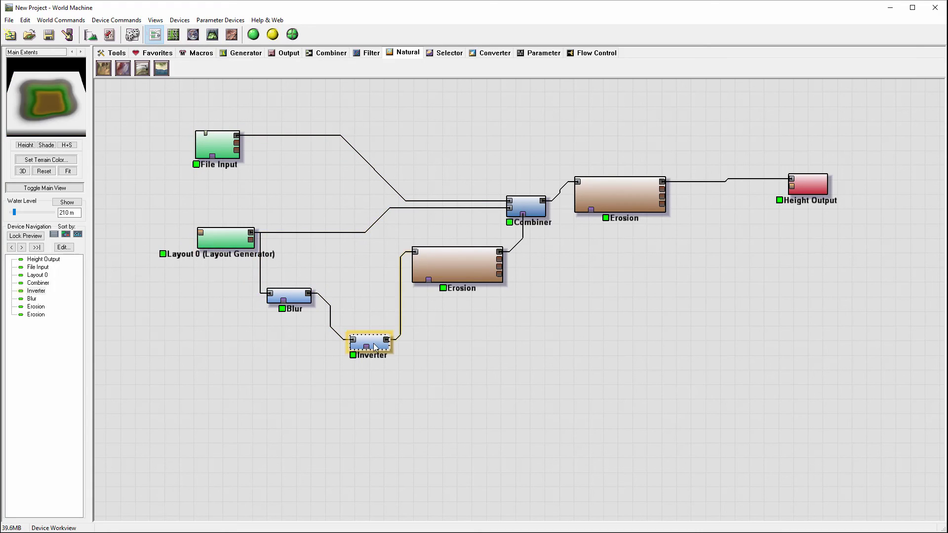
{"action": "left_click", "coordinate": [461, 253]}
{"action": "left_click", "coordinate": [530, 200]}
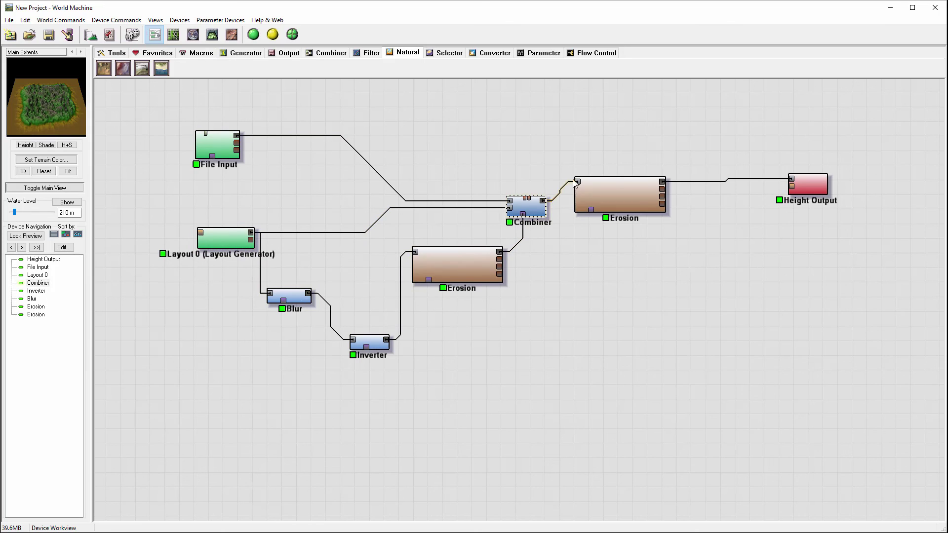
{"action": "left_click", "coordinate": [217, 146]}
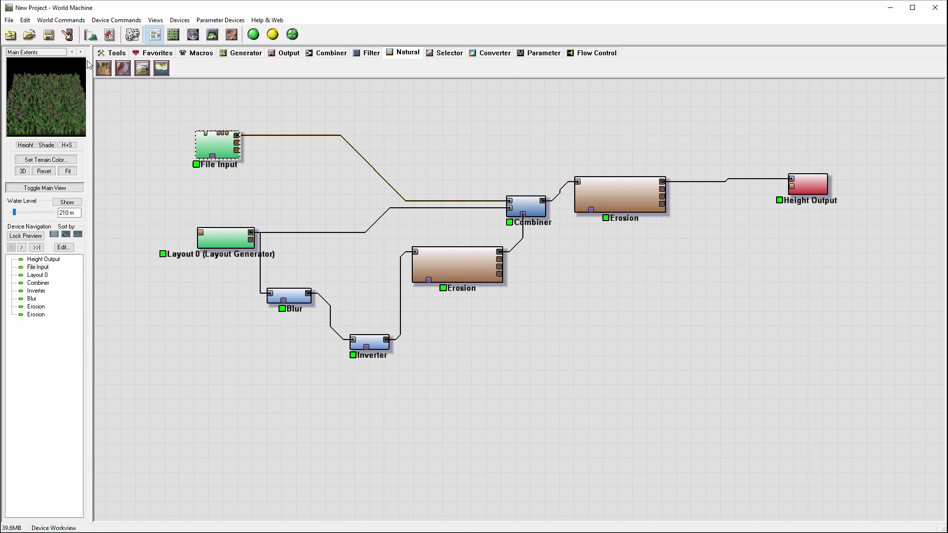